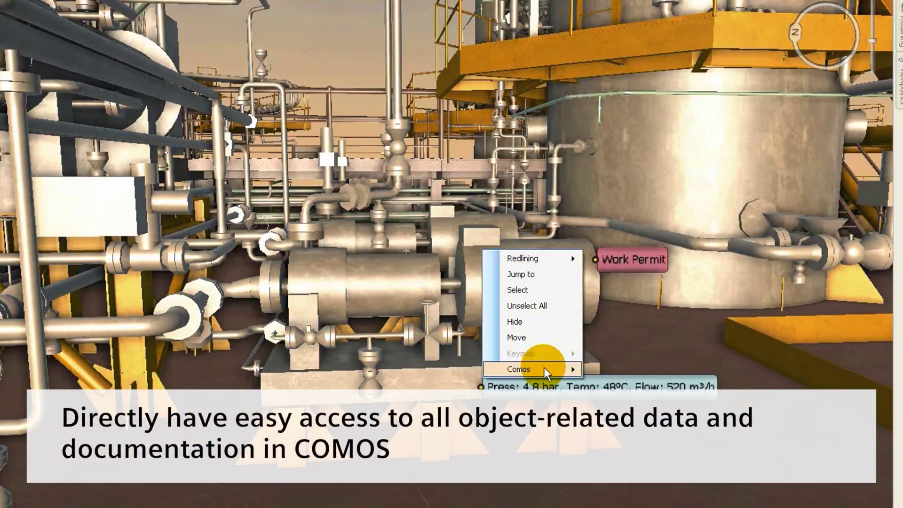
# - Review and close the pump's work permit, workpackage report and data sheet in Adobe Reader
pyautogui.moveTo(520, 369)
pyautogui.click(613, 387)
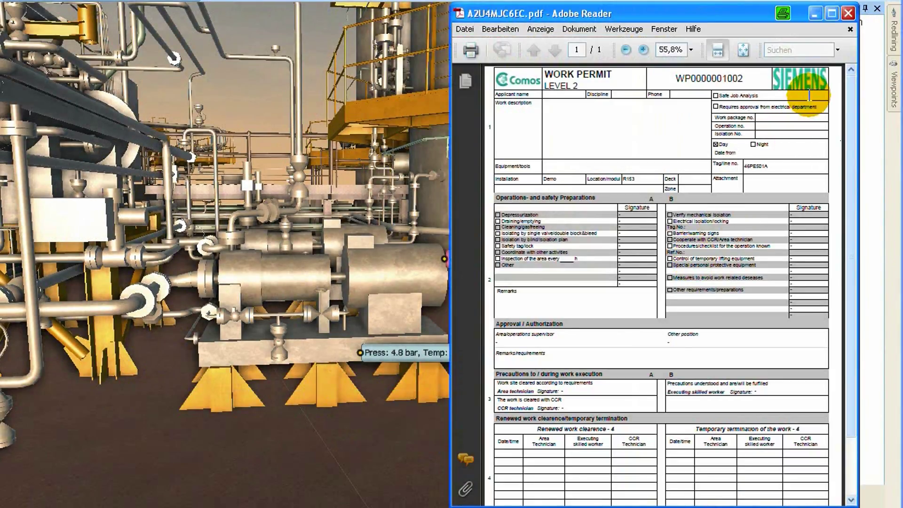
pyautogui.click(847, 14)
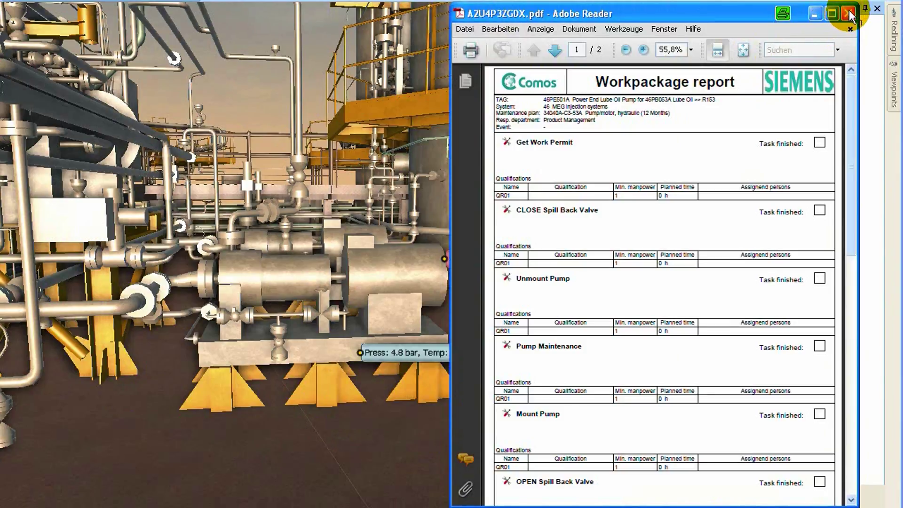
pyautogui.click(852, 14)
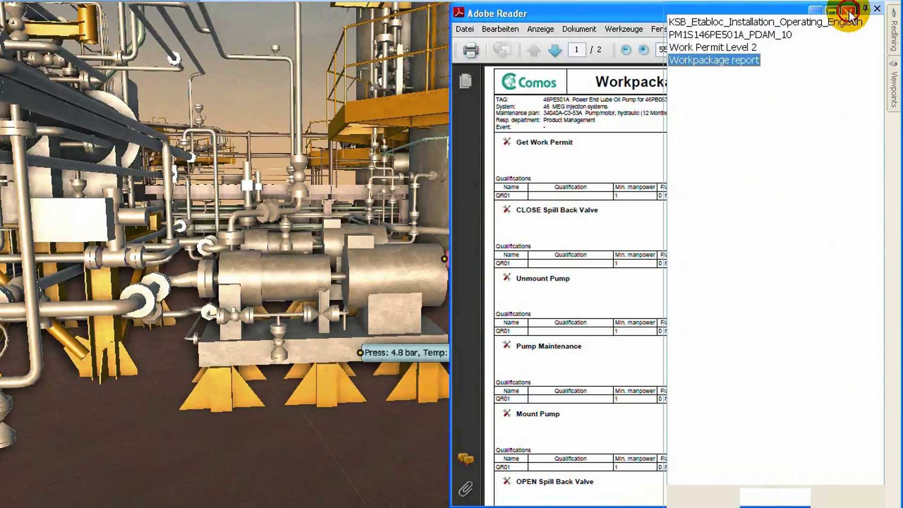
pyautogui.click(692, 36)
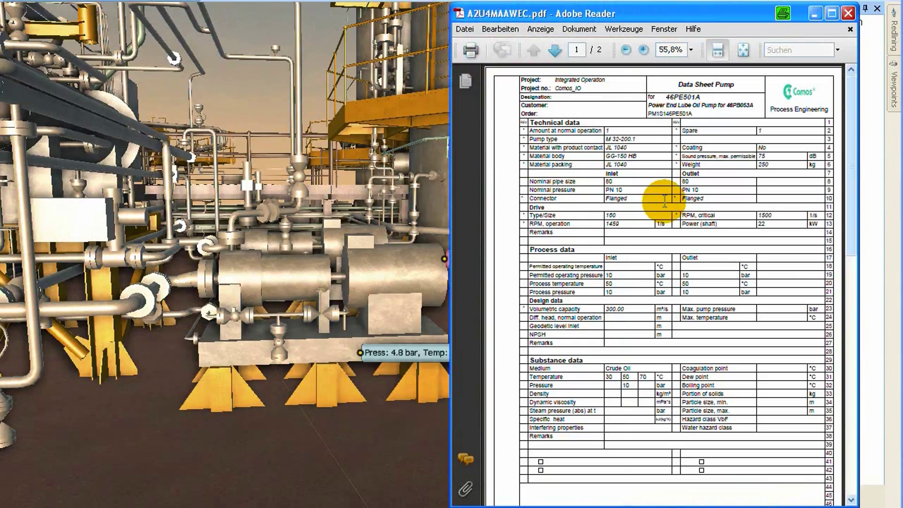
pyautogui.scroll(-2, 664, 201)
pyautogui.scroll(-4, 665, 202)
pyautogui.scroll(-2, 666, 205)
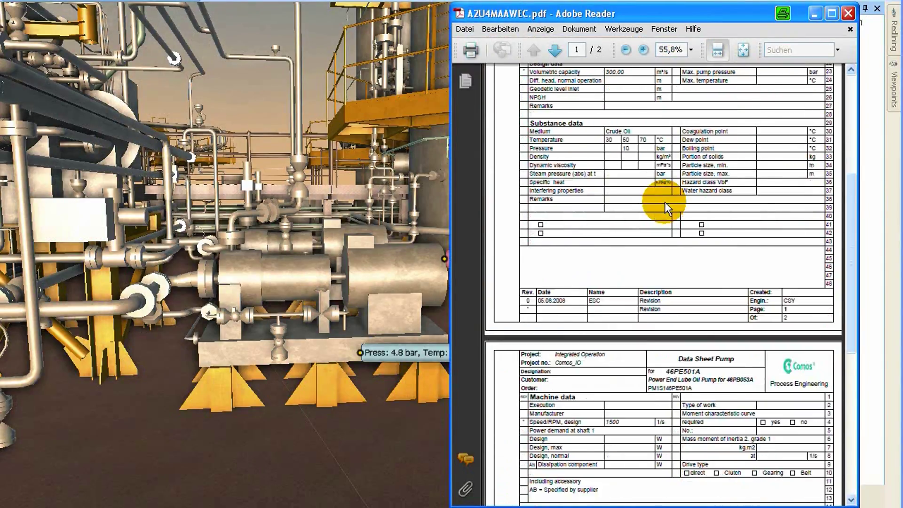
pyautogui.scroll(-5, 667, 208)
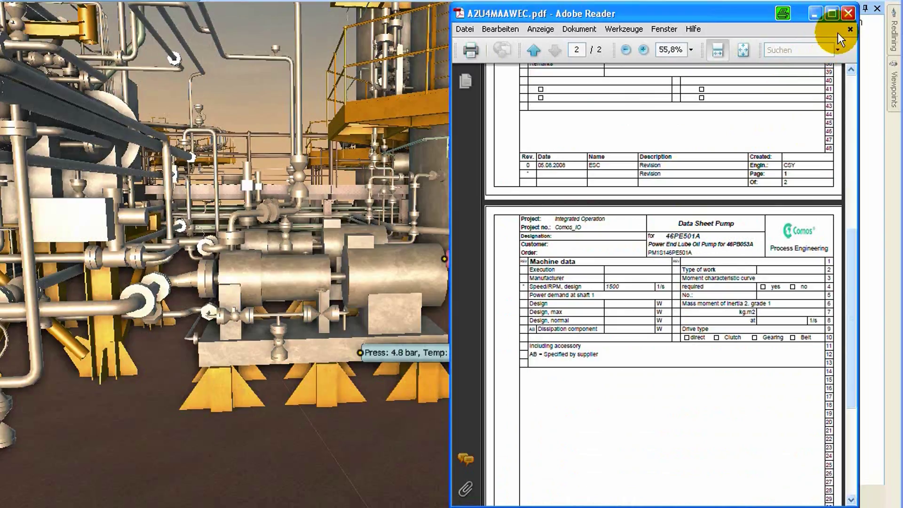
pyautogui.click(848, 14)
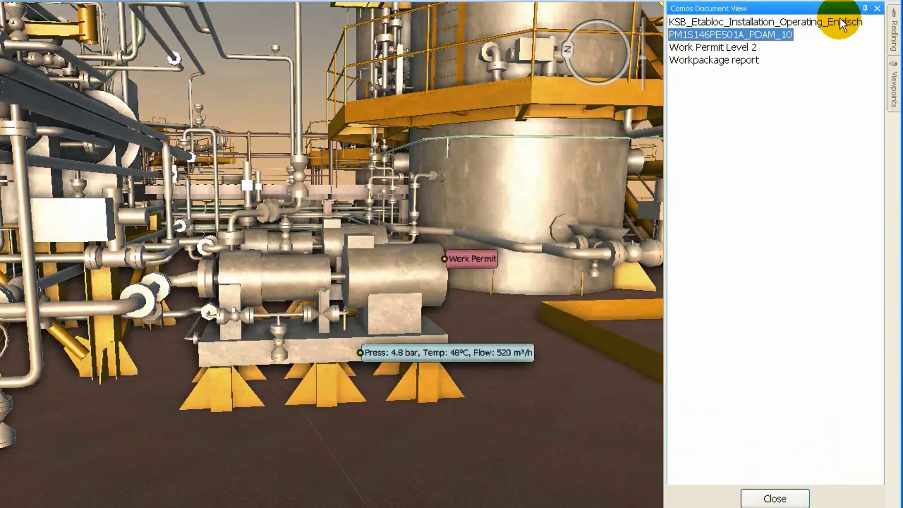
# - View page 52 of the KSB Etabloc manual without bookmarks, then close it
pyautogui.click(694, 25)
pyautogui.write('52')
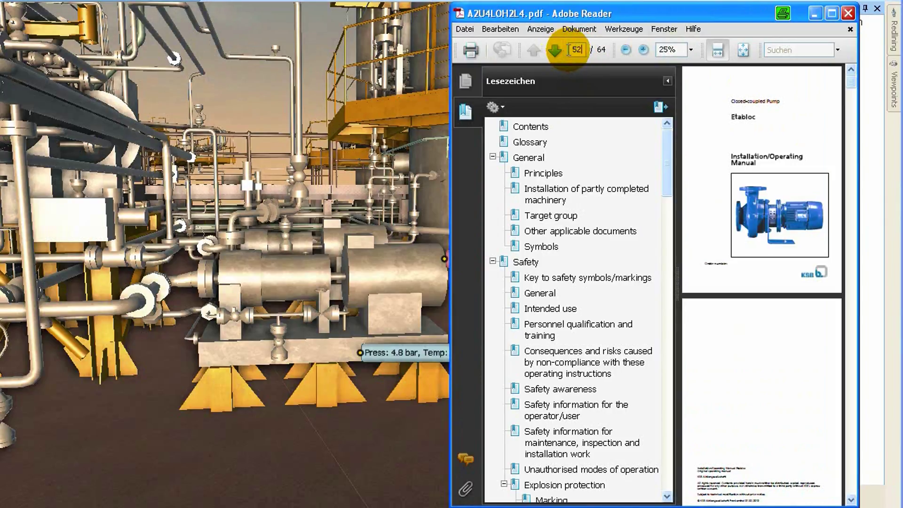
pyautogui.press('Return')
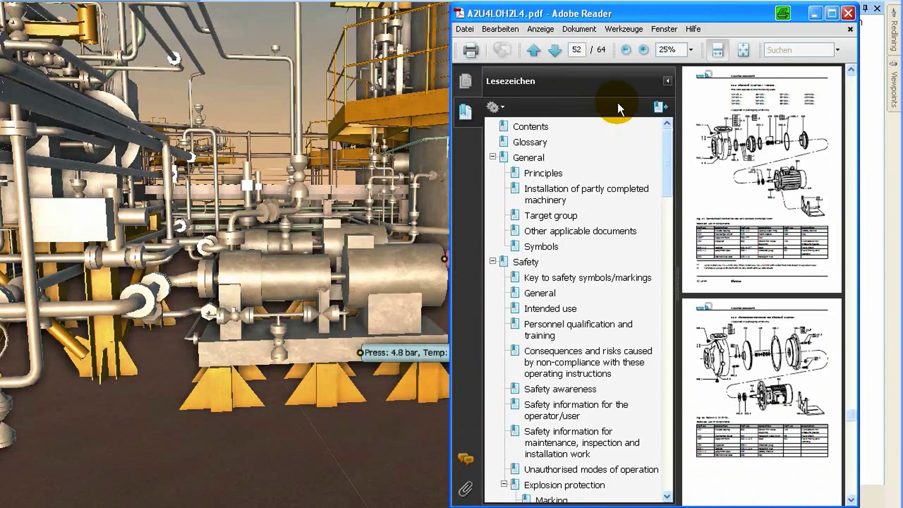
pyautogui.click(668, 83)
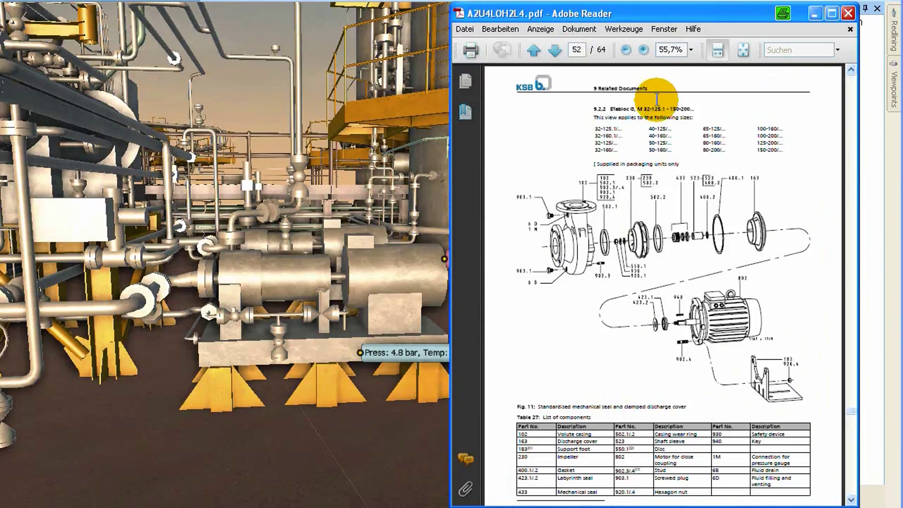
pyautogui.click(850, 13)
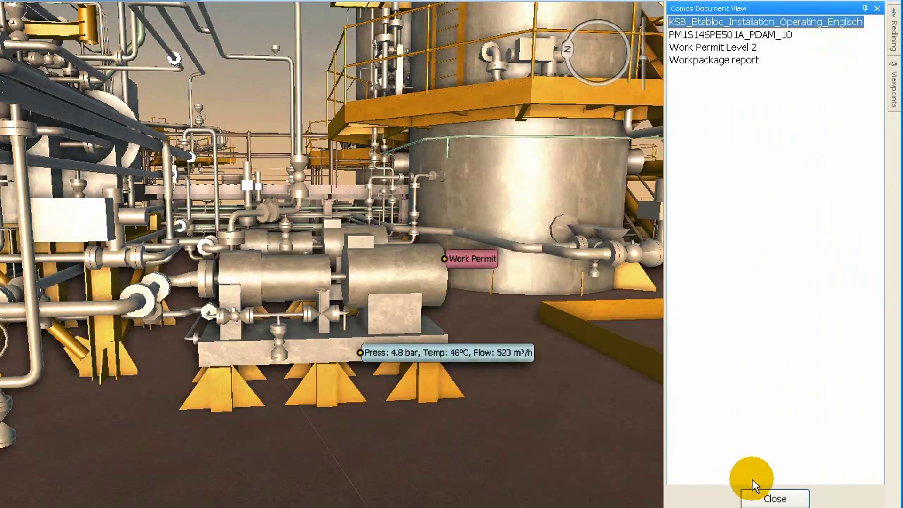
# - Close the document list and locate pump PE501A in COMOS via Comos > Select
pyautogui.click(753, 497)
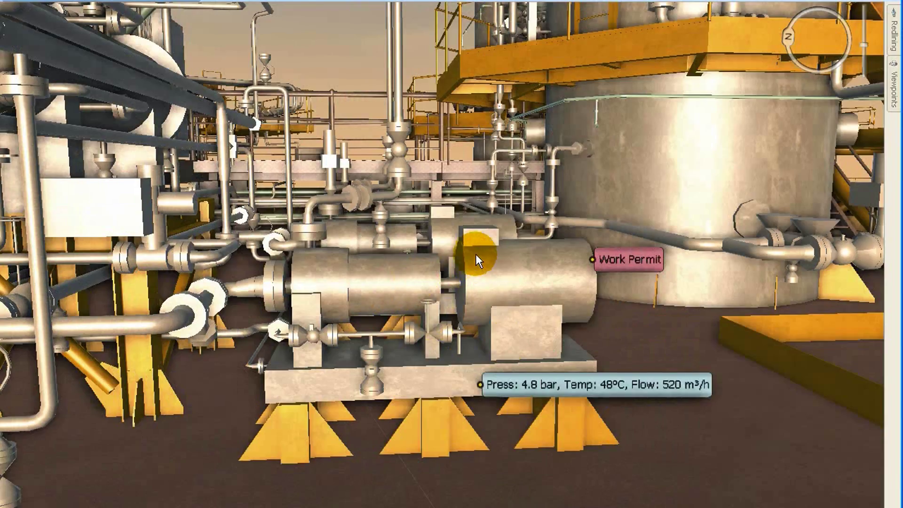
pyautogui.rightClick(479, 238)
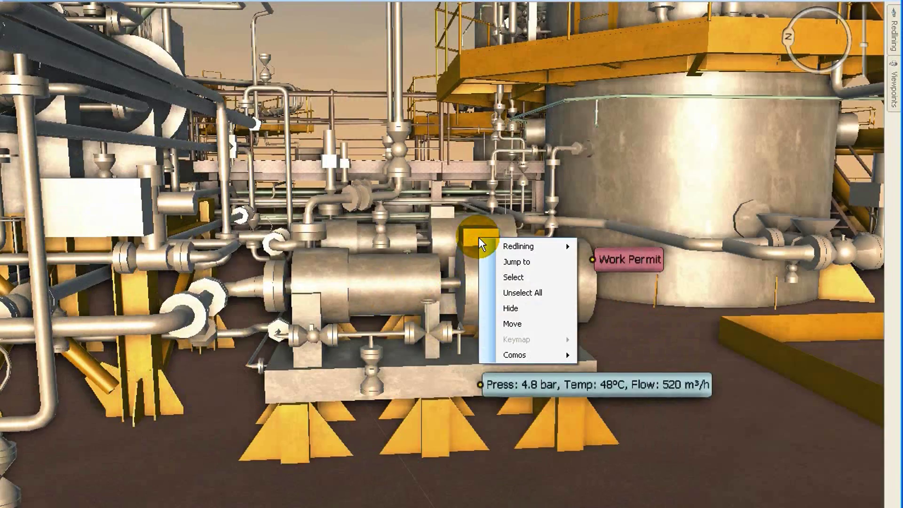
pyautogui.click(523, 358)
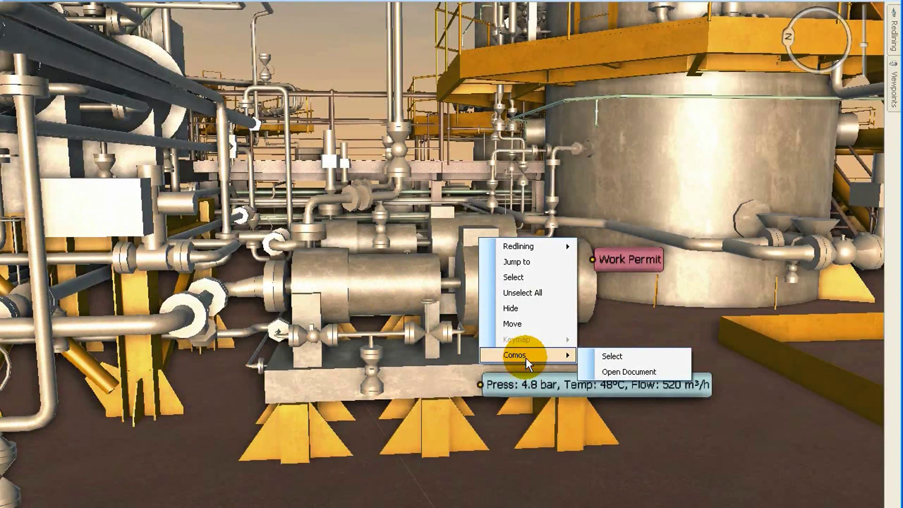
pyautogui.click(621, 355)
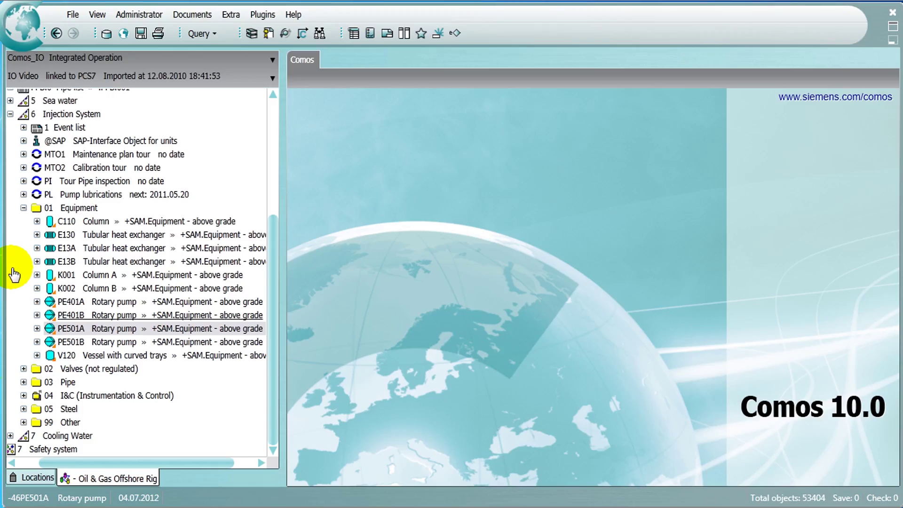
# - Open the P&ID A0 EN 10628 diagram linked to the PE501A tree entry
pyautogui.click(78, 332)
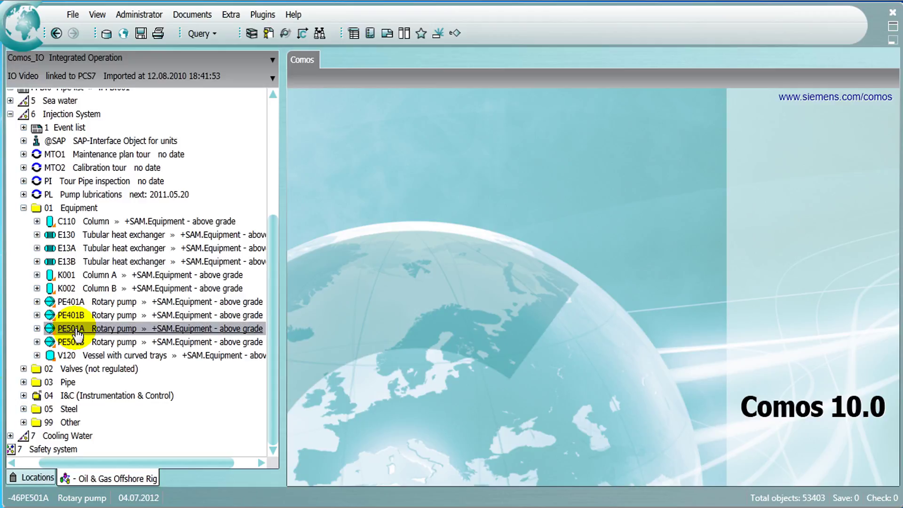
pyautogui.rightClick(78, 333)
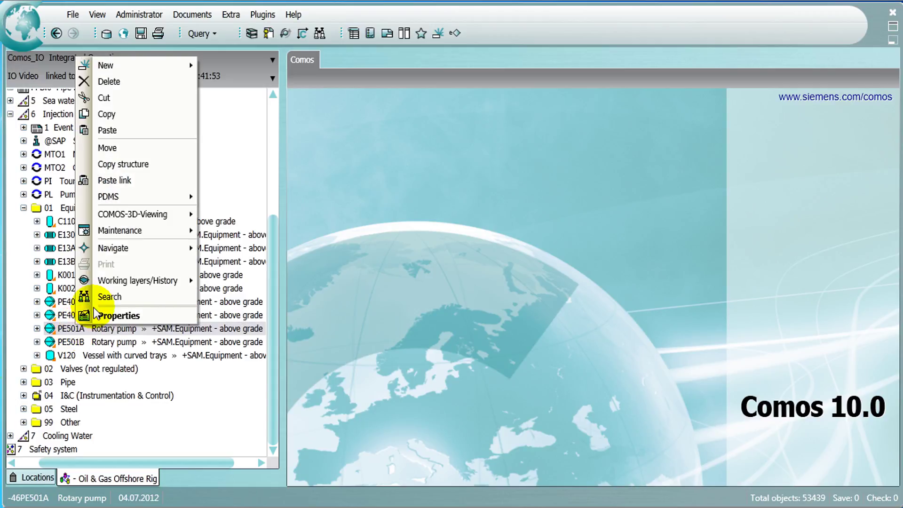
pyautogui.moveTo(113, 248)
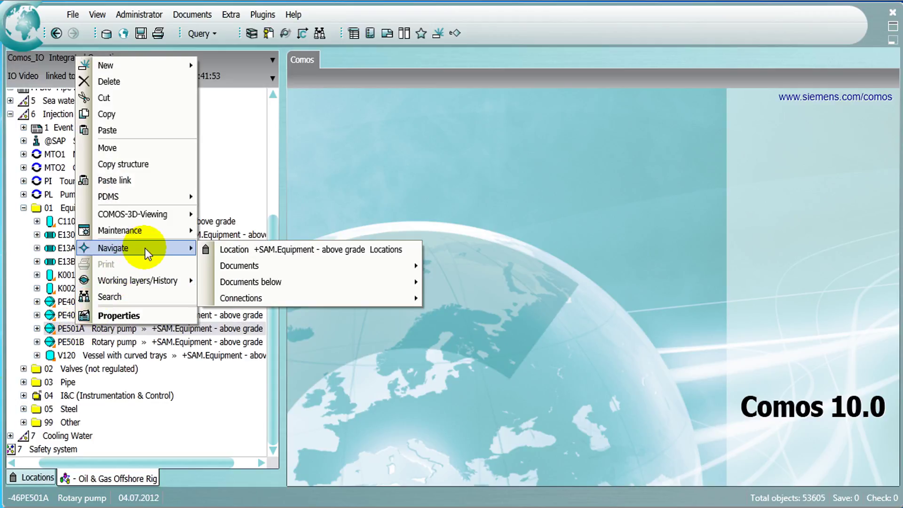
pyautogui.moveTo(238, 265)
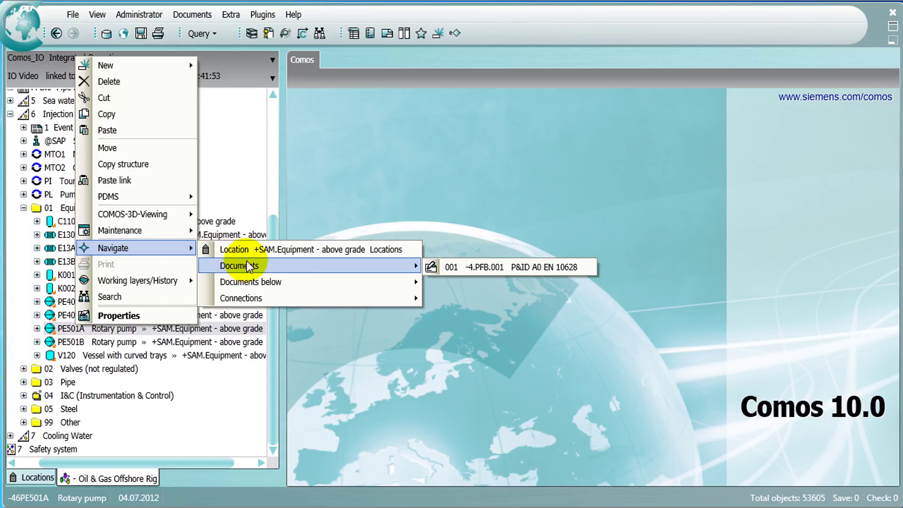
pyautogui.click(484, 272)
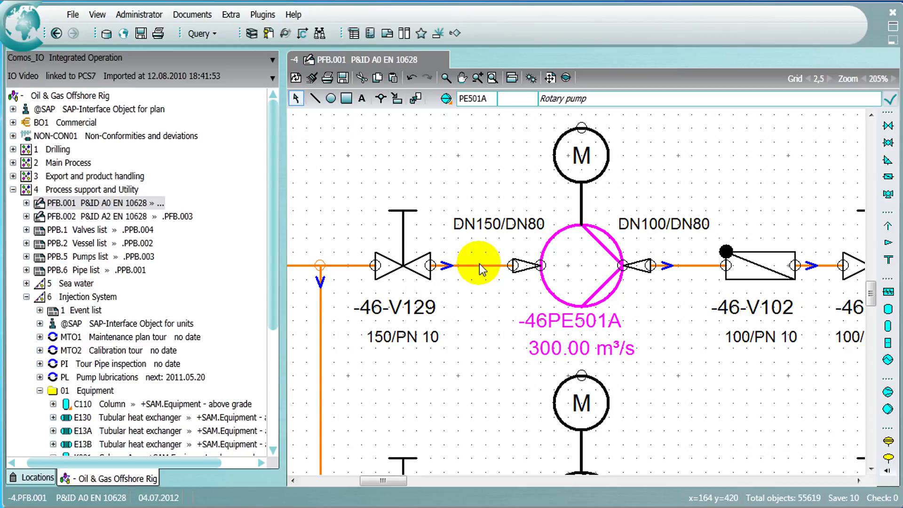
# - Zoom into the pump area and list the documents linked to motor M01
pyautogui.rightClick(459, 188)
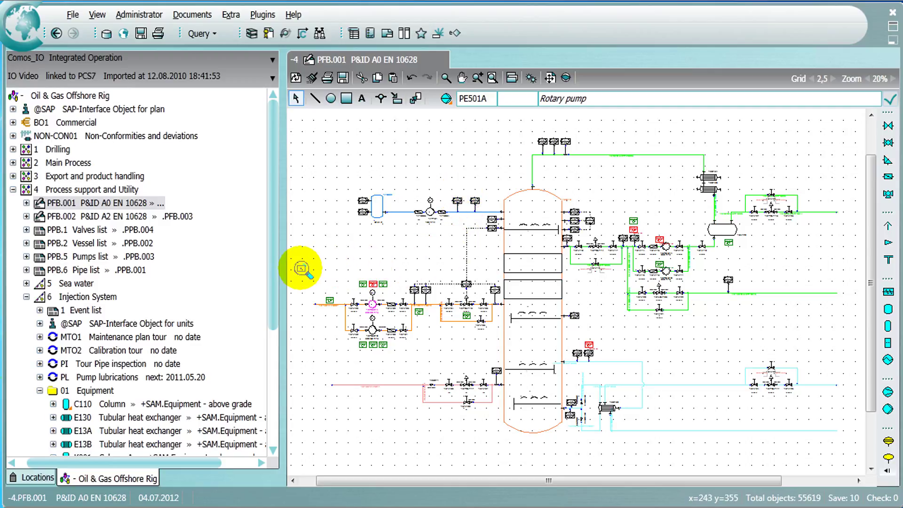
pyautogui.moveTo(301, 268); pyautogui.dragTo(455, 365)
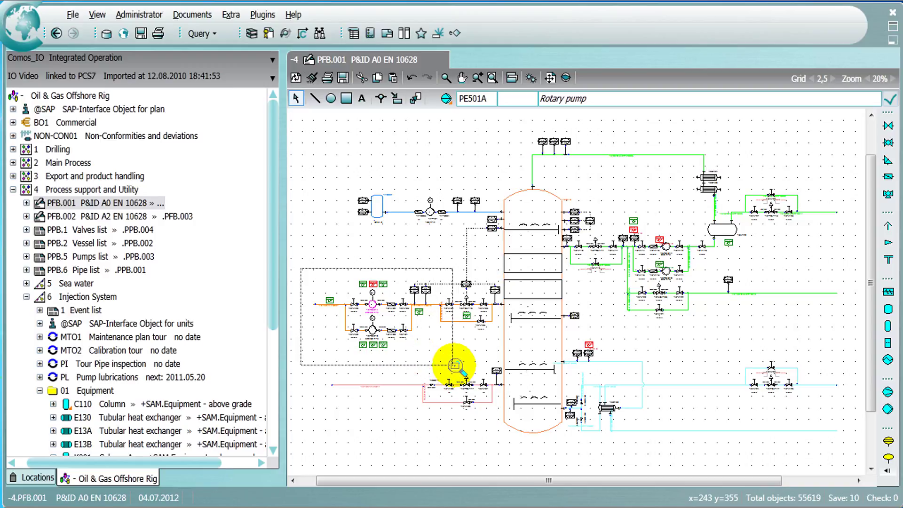
pyautogui.moveTo(458, 367); pyautogui.dragTo(456, 369)
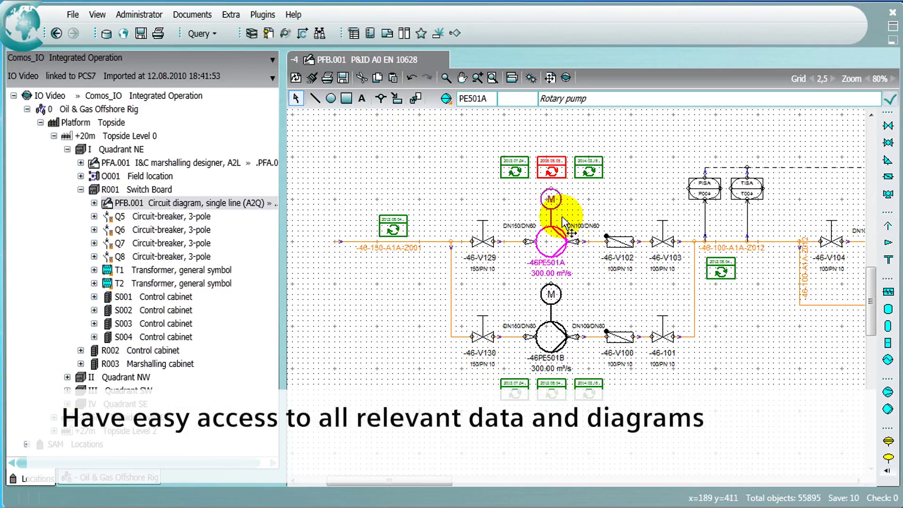
pyautogui.click(551, 202)
pyautogui.rightClick(552, 204)
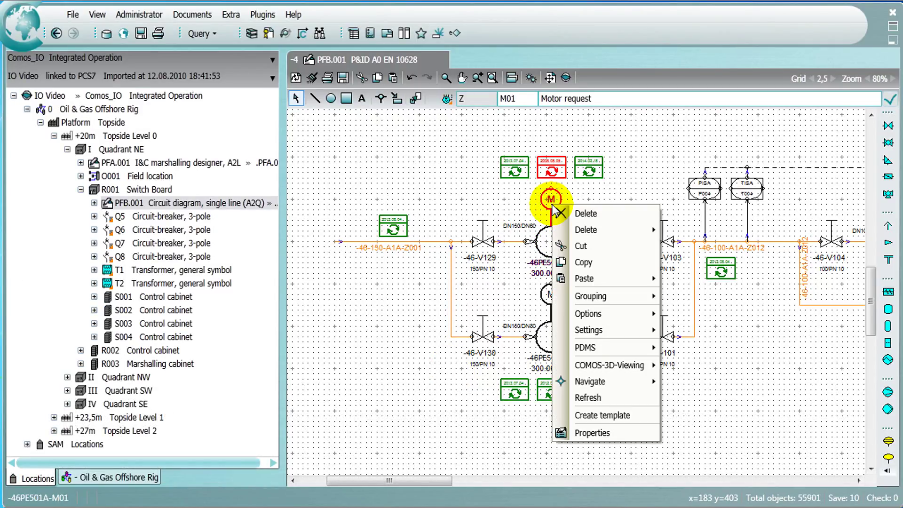
pyautogui.moveTo(591, 382)
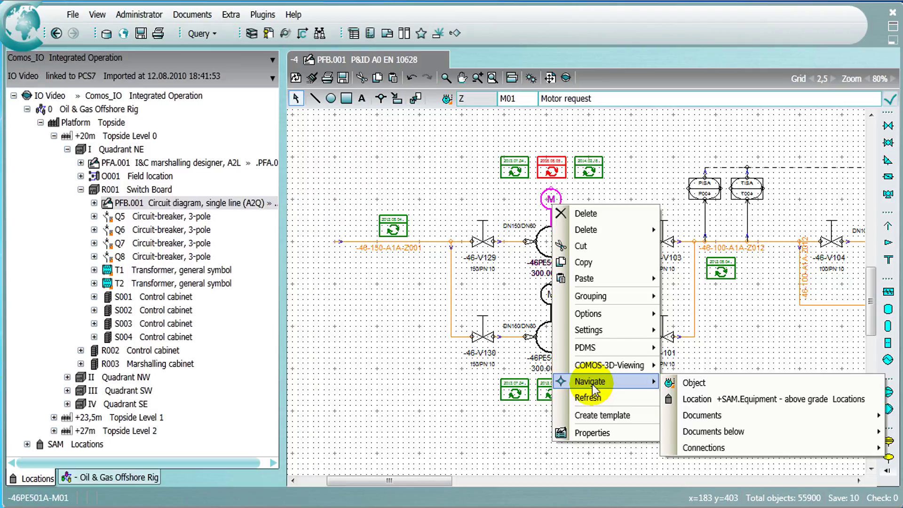
pyautogui.moveTo(703, 415)
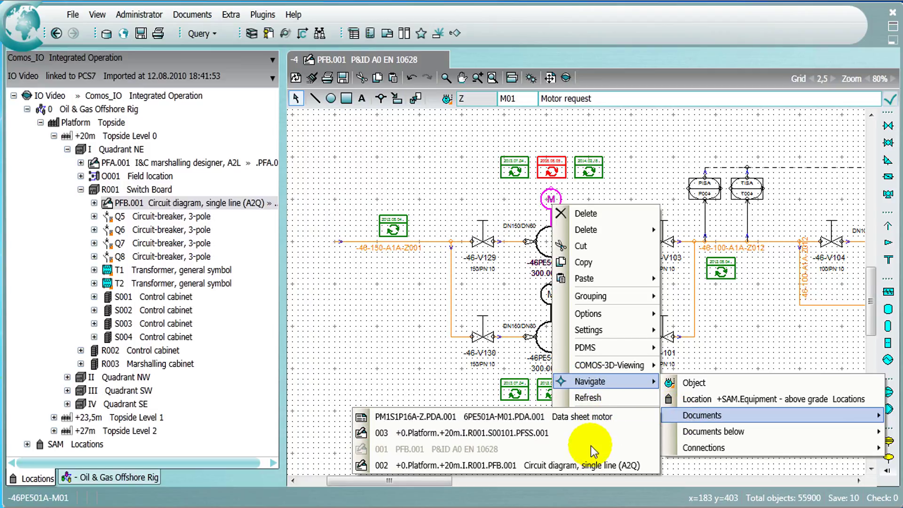
# - Open motor M01's single-line circuit diagram, zoom to the motor, and open functional diagram PFF.001
pyautogui.click(554, 464)
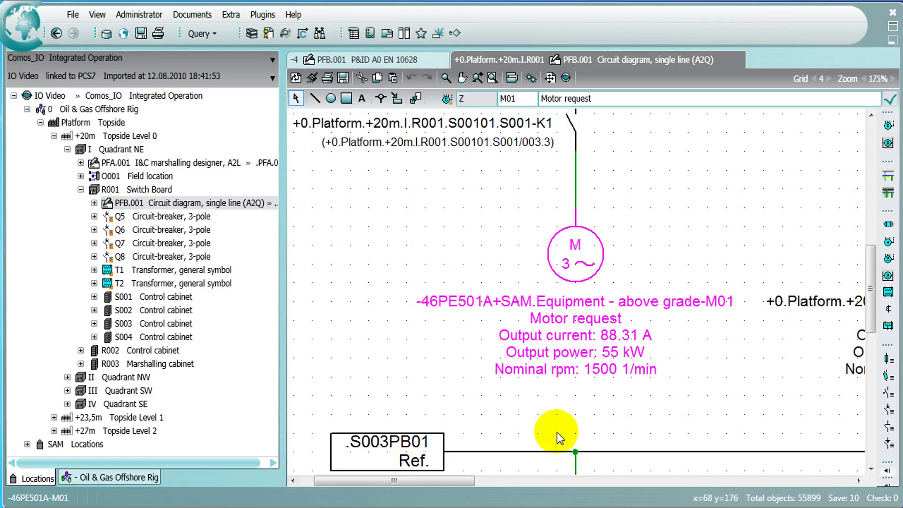
pyautogui.click(573, 377)
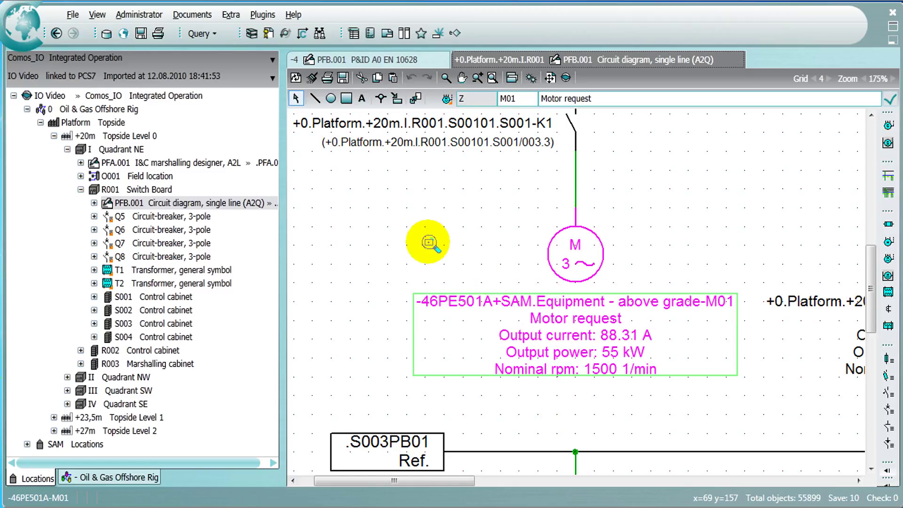
pyautogui.rightClick(421, 228)
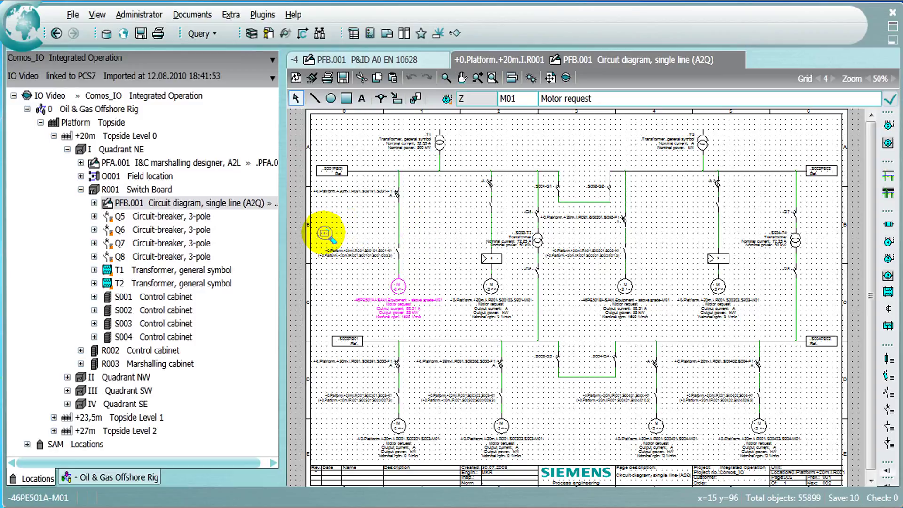
pyautogui.moveTo(324, 235); pyautogui.dragTo(503, 363)
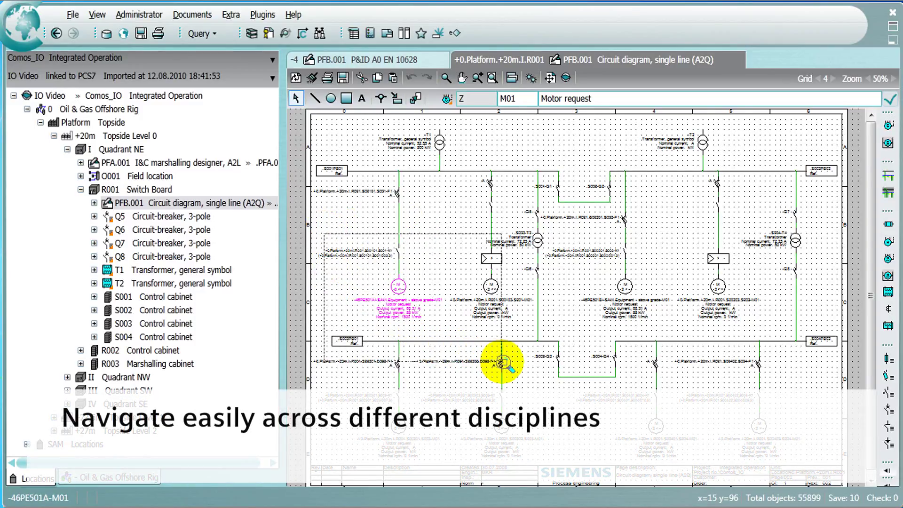
pyautogui.moveTo(503, 362); pyautogui.dragTo(502, 364)
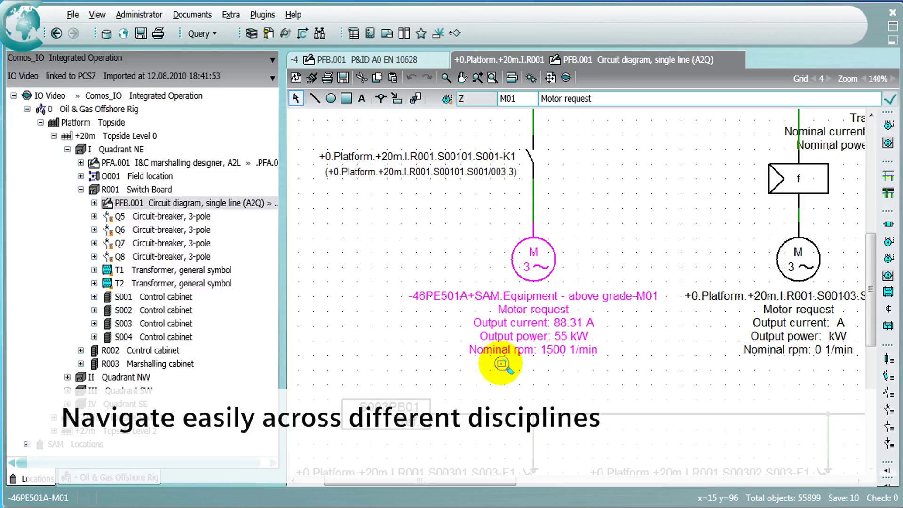
pyautogui.rightClick(525, 247)
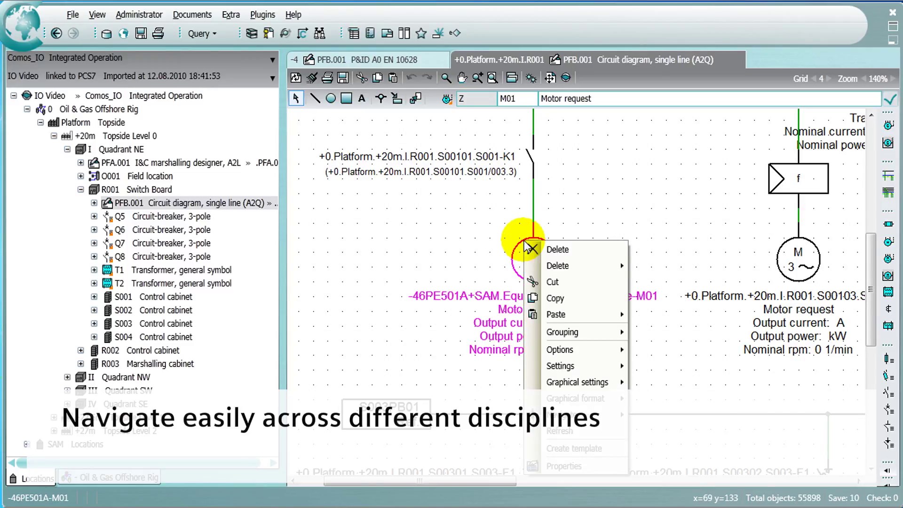
pyautogui.moveTo(682, 464)
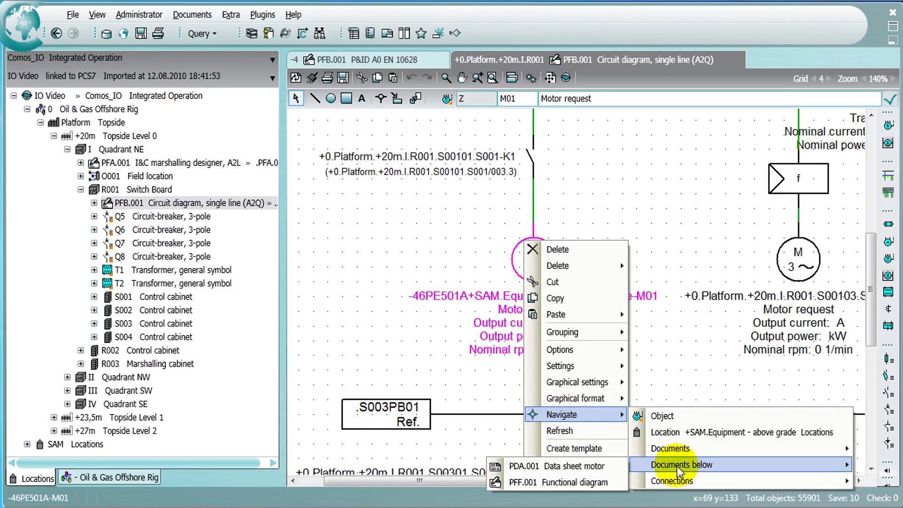
pyautogui.click(581, 483)
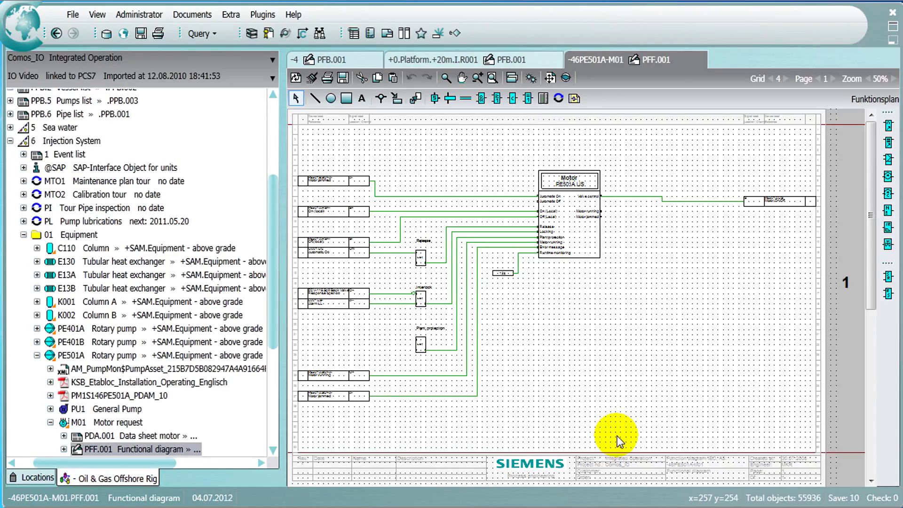
pyautogui.moveTo(540, 176); pyautogui.dragTo(615, 282)
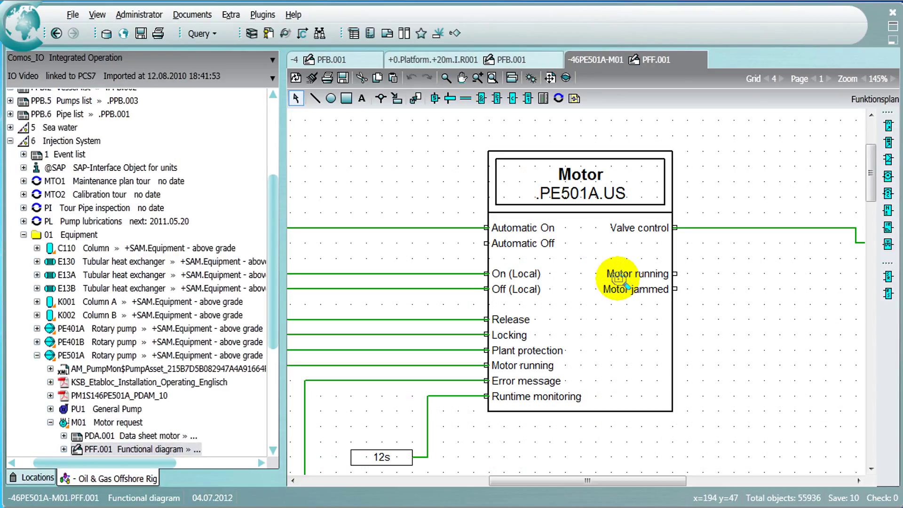
pyautogui.moveTo(507, 345); pyautogui.dragTo(675, 319, button='middle')
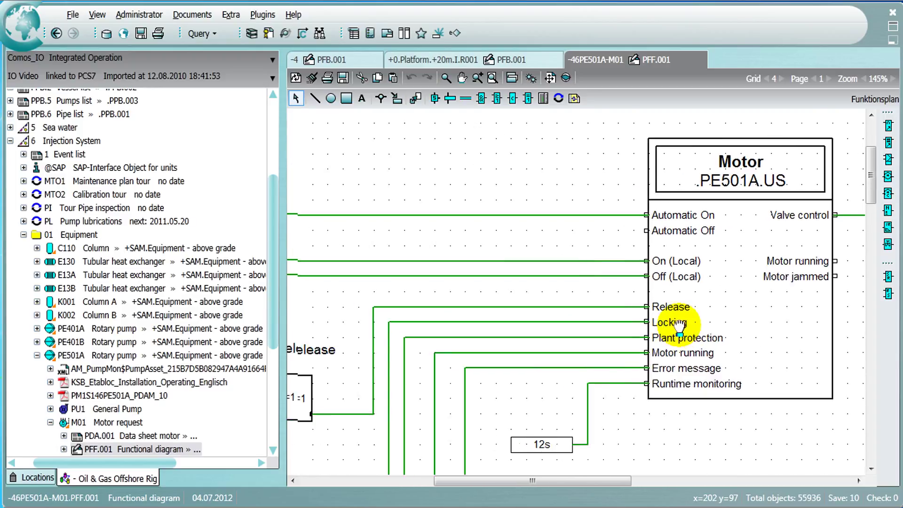
pyautogui.moveTo(586, 393); pyautogui.dragTo(656, 262, button='middle')
pyautogui.moveTo(443, 310); pyautogui.dragTo(622, 258, button='middle')
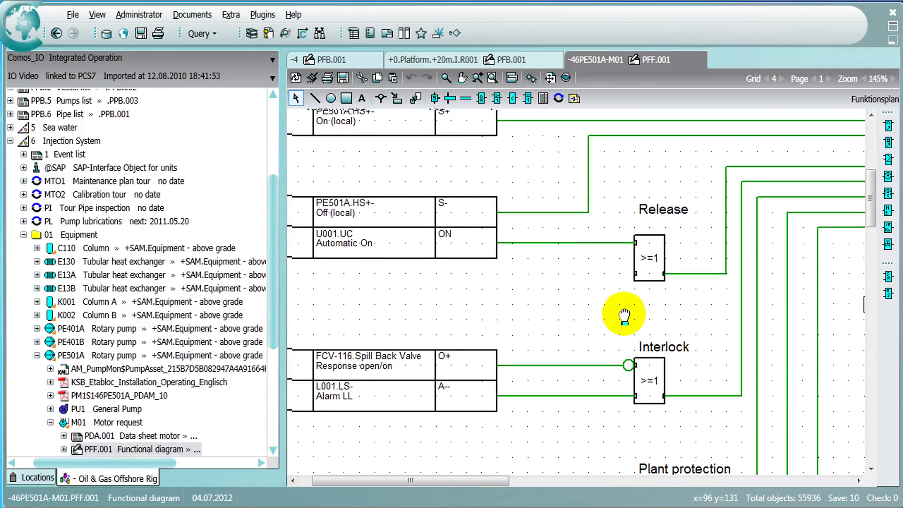
pyautogui.moveTo(409, 292); pyautogui.dragTo(426, 155, button='middle')
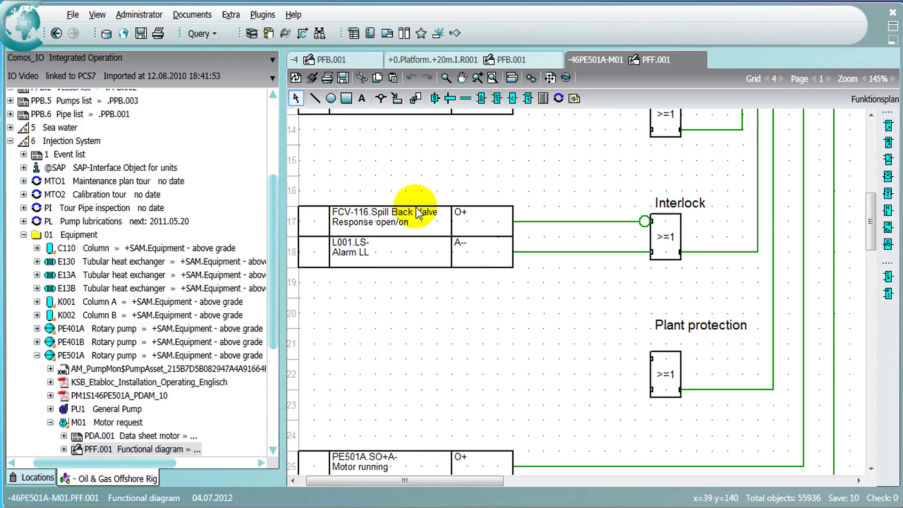
# - Locate FCV-116's CV control valve in the tree and open its isometry drawing PTBA.2
pyautogui.click(417, 214)
pyautogui.rightClick(333, 212)
pyautogui.moveTo(369, 381)
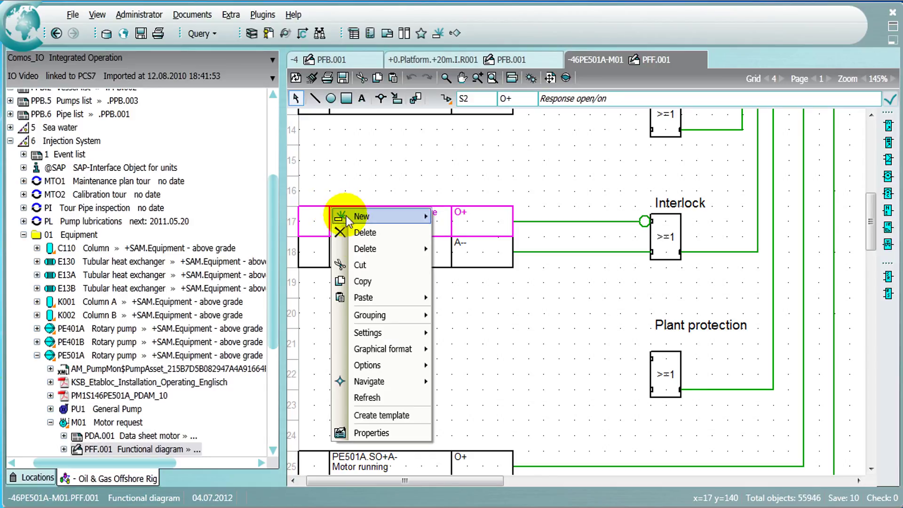
pyautogui.click(465, 384)
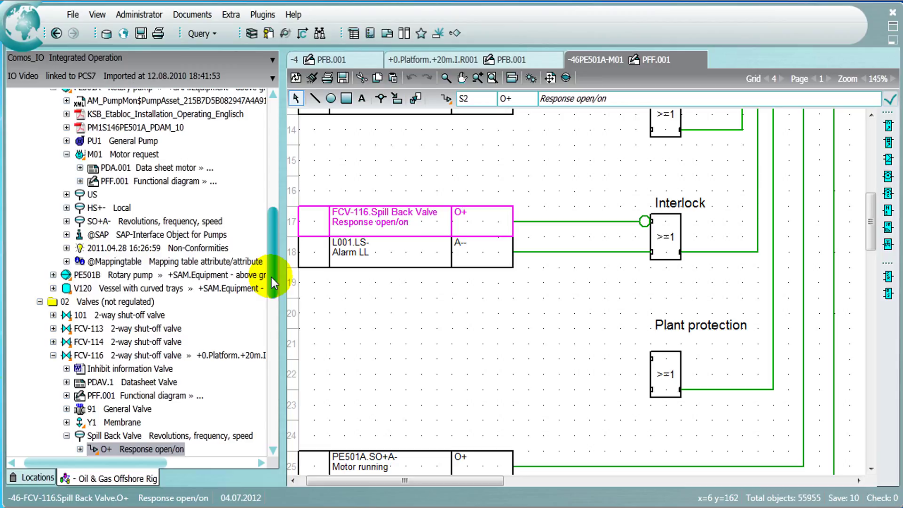
pyautogui.moveTo(274, 283); pyautogui.dragTo(276, 356)
pyautogui.click(116, 218)
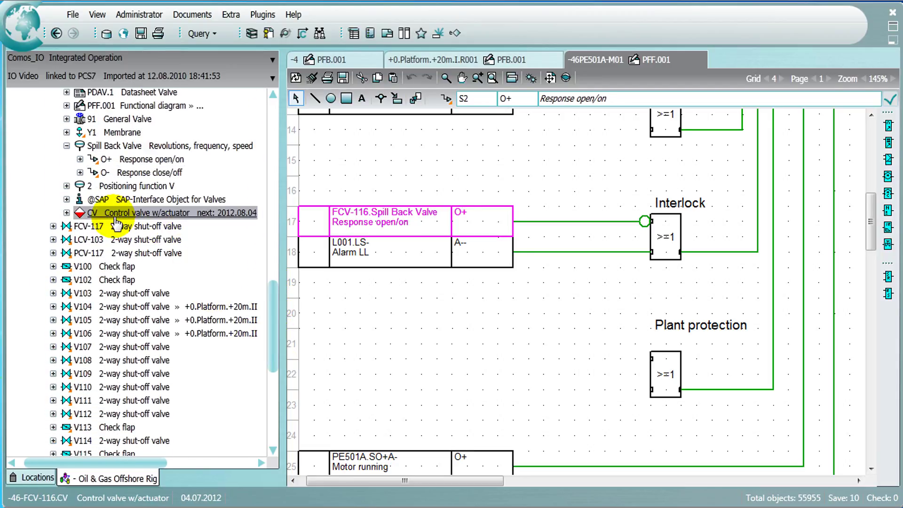
pyautogui.rightClick(113, 219)
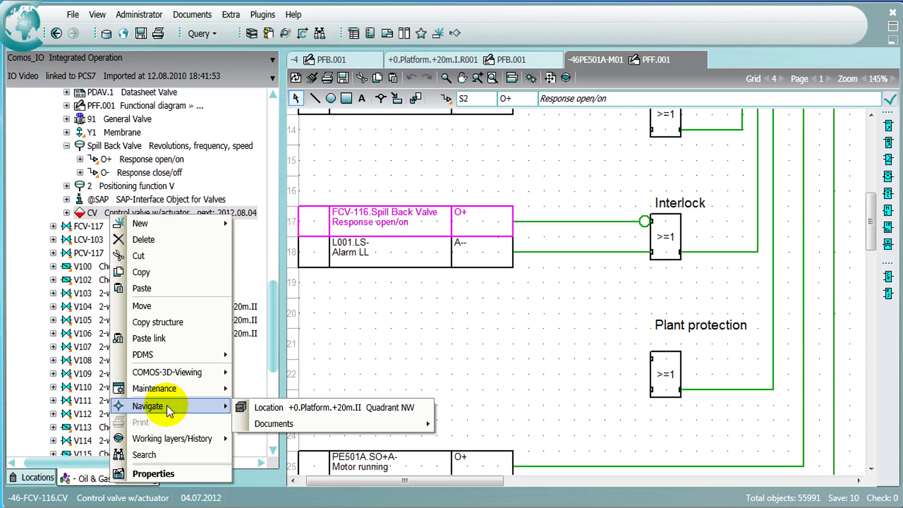
pyautogui.moveTo(148, 405)
pyautogui.moveTo(274, 424)
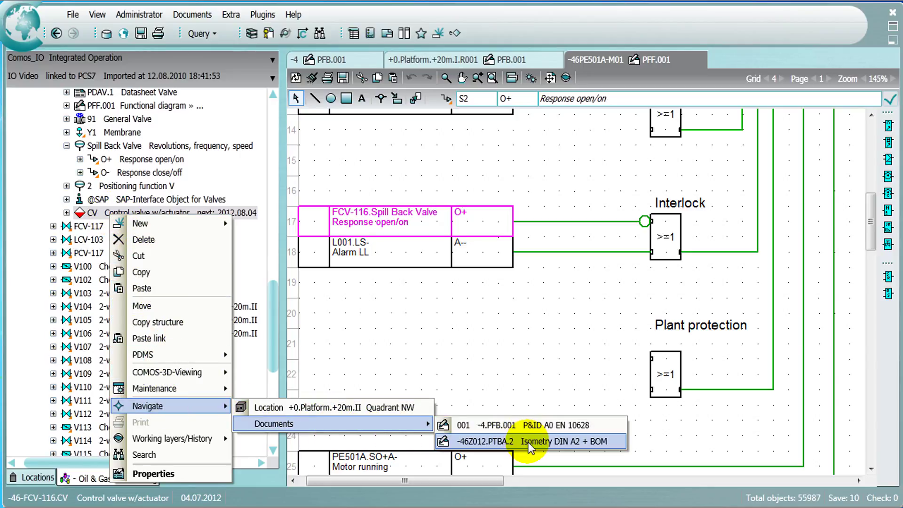
pyautogui.click(528, 442)
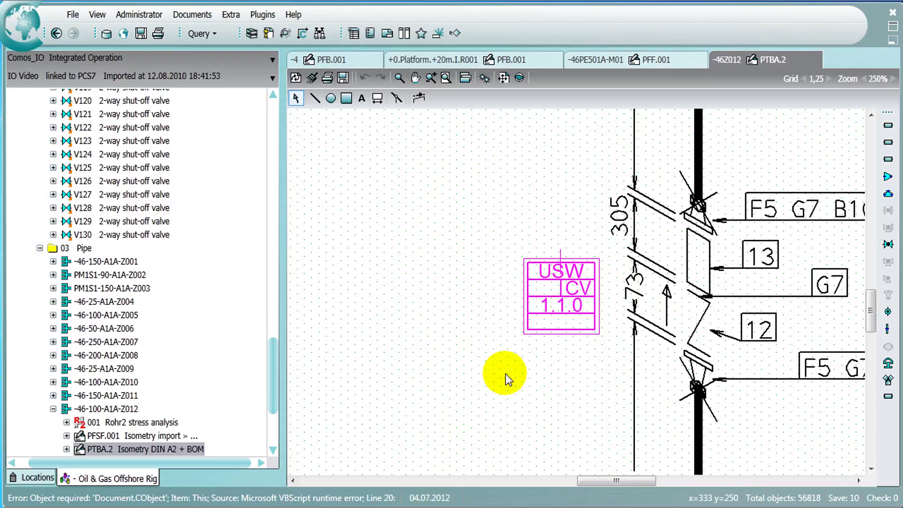
# - Zoom from the whole isometry to the control valve and list the USW label's documents
pyautogui.click(441, 280)
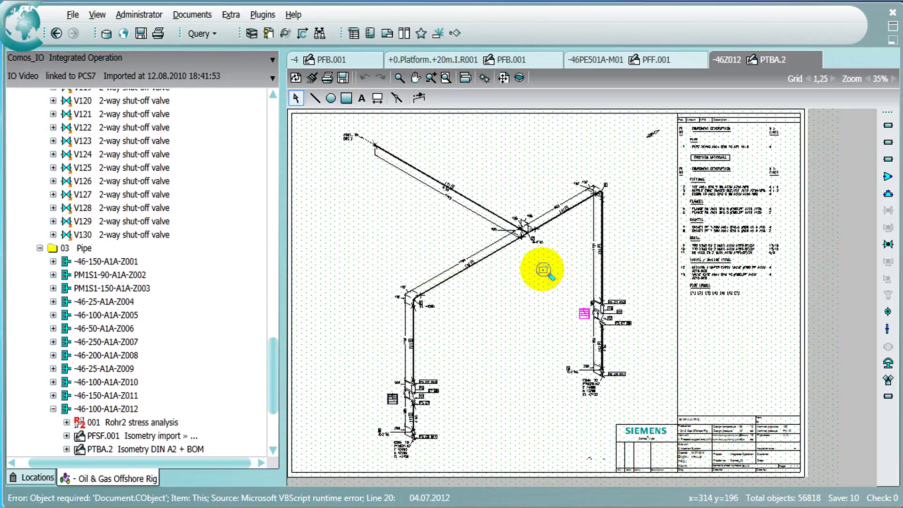
pyautogui.moveTo(542, 270)
pyautogui.mouseDown()
pyautogui.moveTo(647, 355)
pyautogui.moveTo(653, 345)
pyautogui.mouseUp()
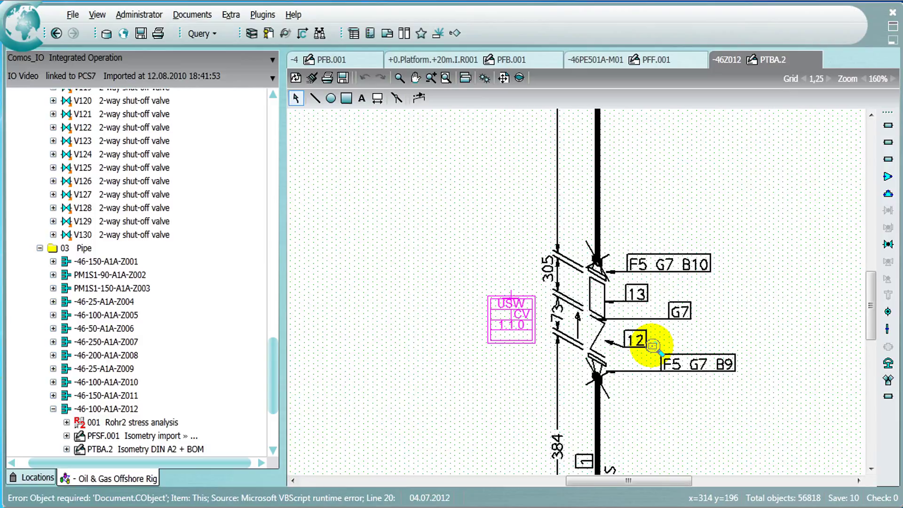
pyautogui.rightClick(504, 299)
pyautogui.moveTo(542, 234)
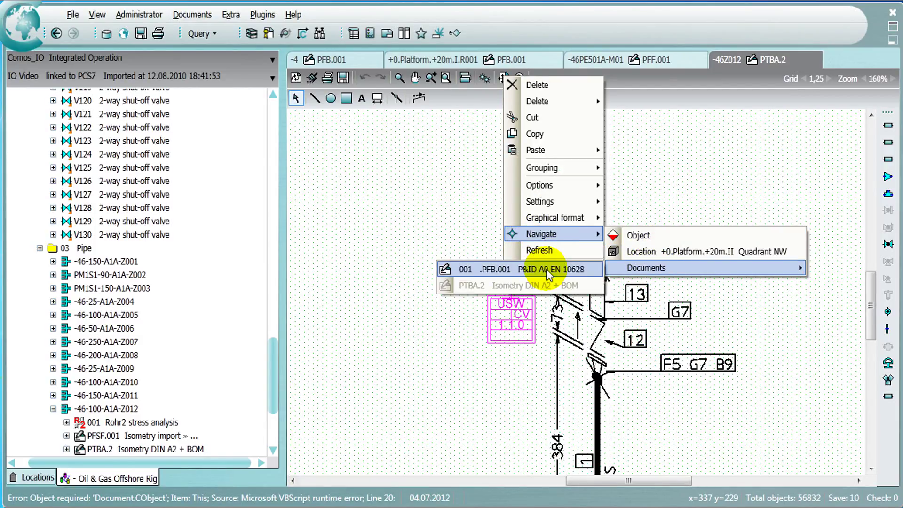
# - Open P&ID PFB.001 and zoom in on pump 46PE501A's three maintenance date boxes
pyautogui.click(540, 270)
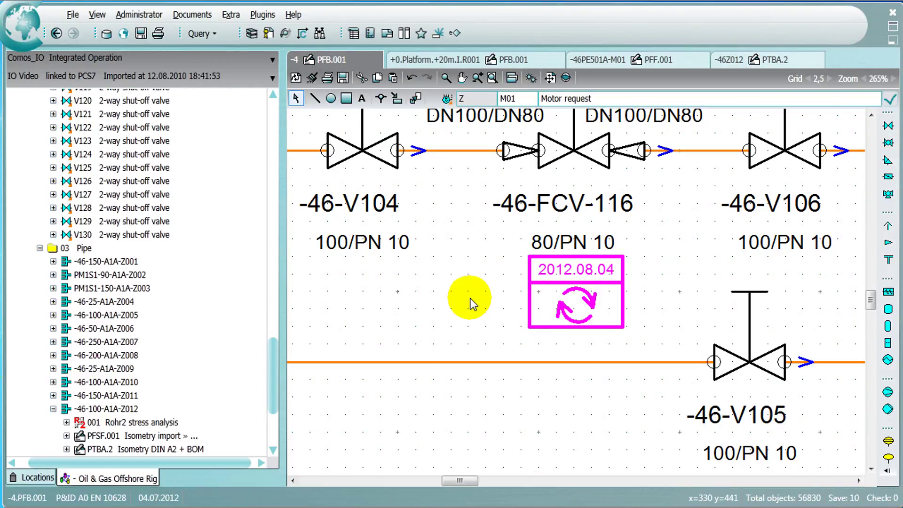
pyautogui.scroll(-3, 471, 303)
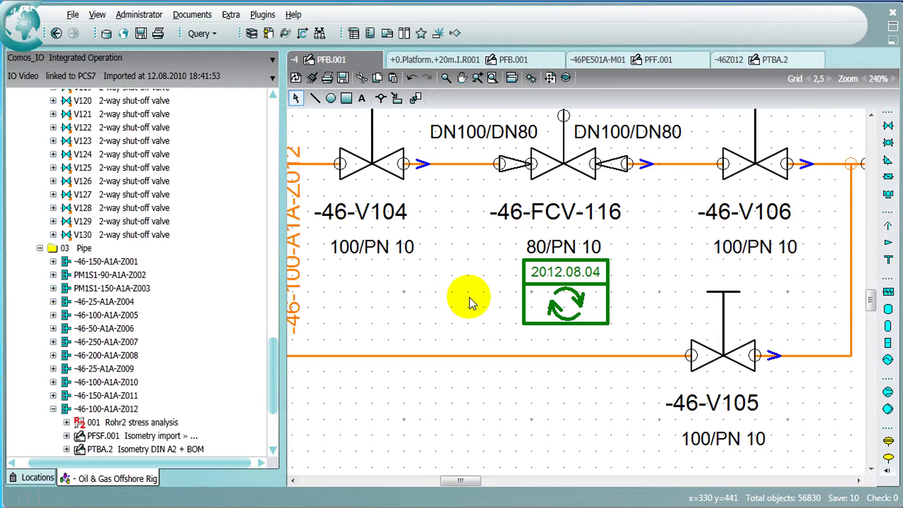
pyautogui.scroll(-1, 472, 303)
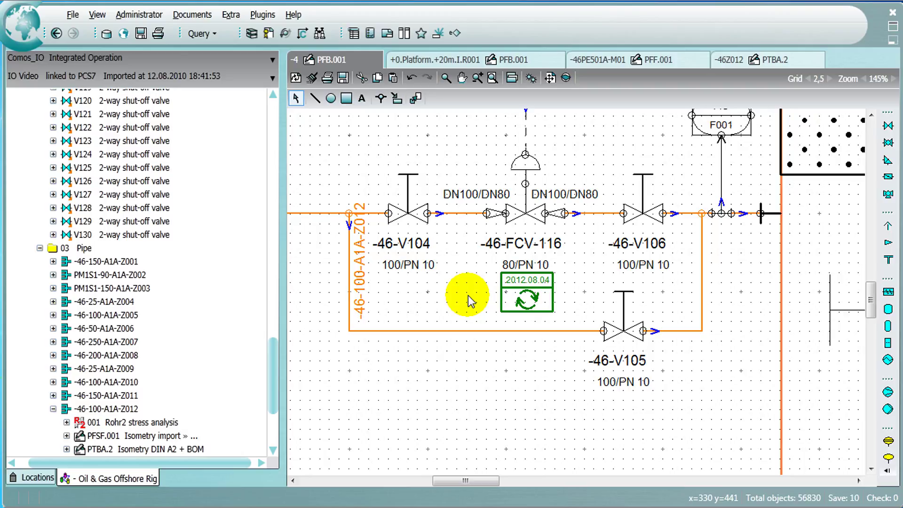
pyautogui.scroll(-5, 468, 297)
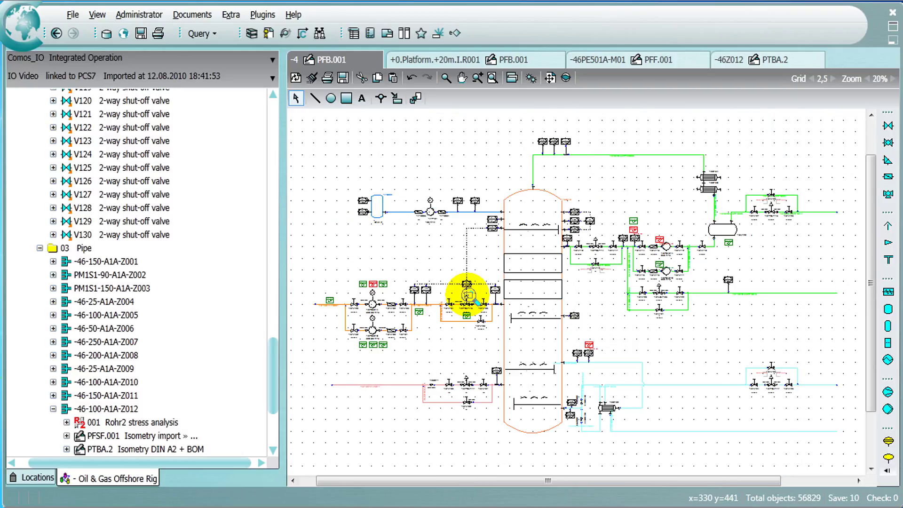
pyautogui.scroll(-1, 468, 295)
pyautogui.moveTo(324, 268); pyautogui.dragTo(460, 346)
pyautogui.moveTo(455, 162); pyautogui.dragTo(677, 319)
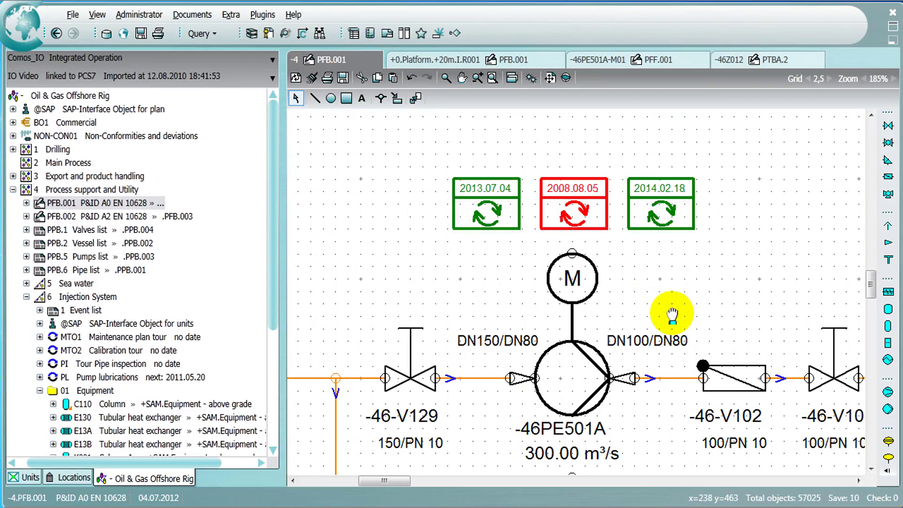
# - From the overdue 2008.08.05 box, expand Periodic check and workpackage 2012.05.16, then open the Workpackage report
pyautogui.click(570, 205)
pyautogui.rightClick(560, 196)
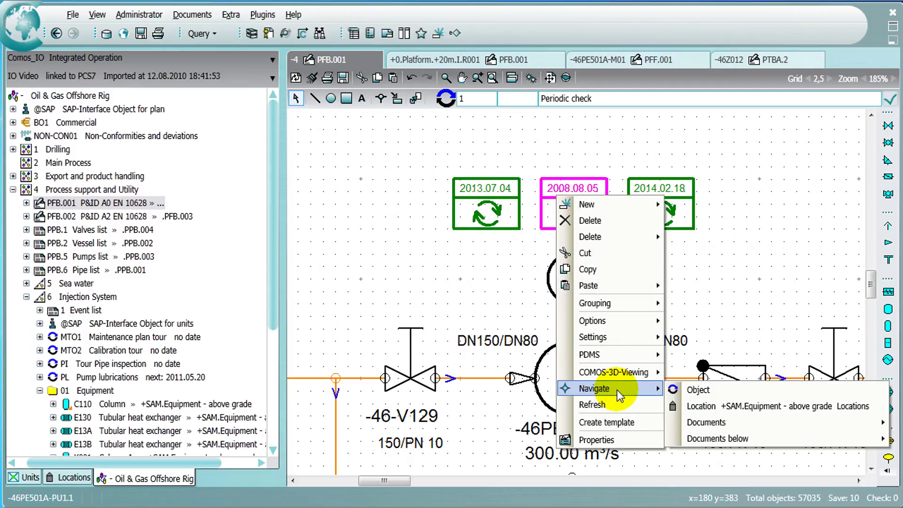
pyautogui.click(696, 392)
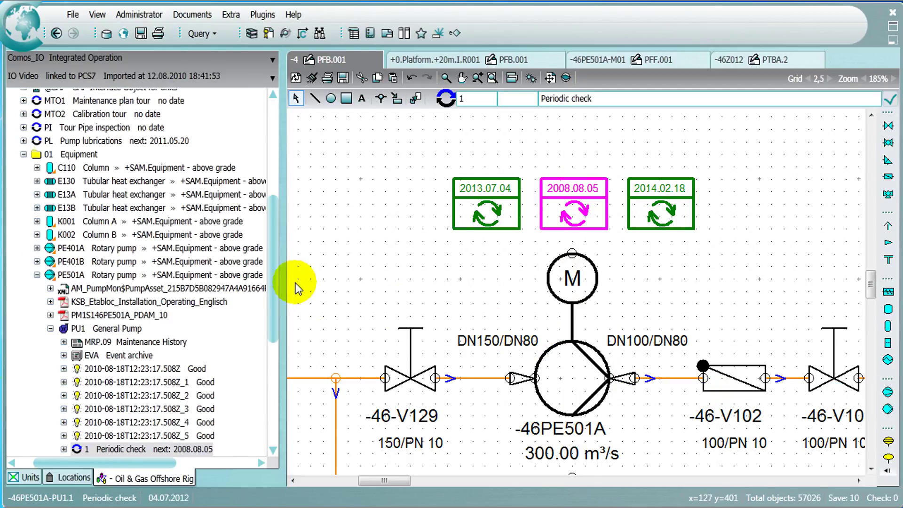
pyautogui.moveTo(279, 273); pyautogui.dragTo(276, 353)
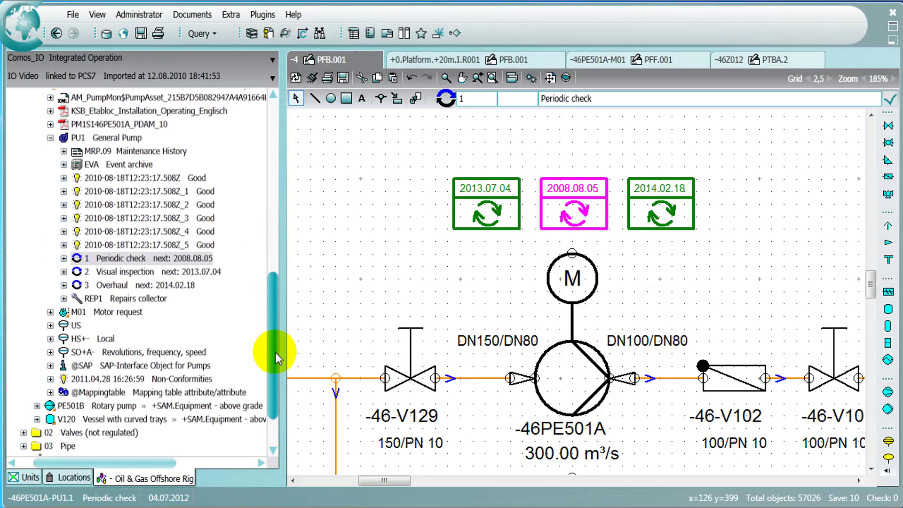
pyautogui.click(64, 259)
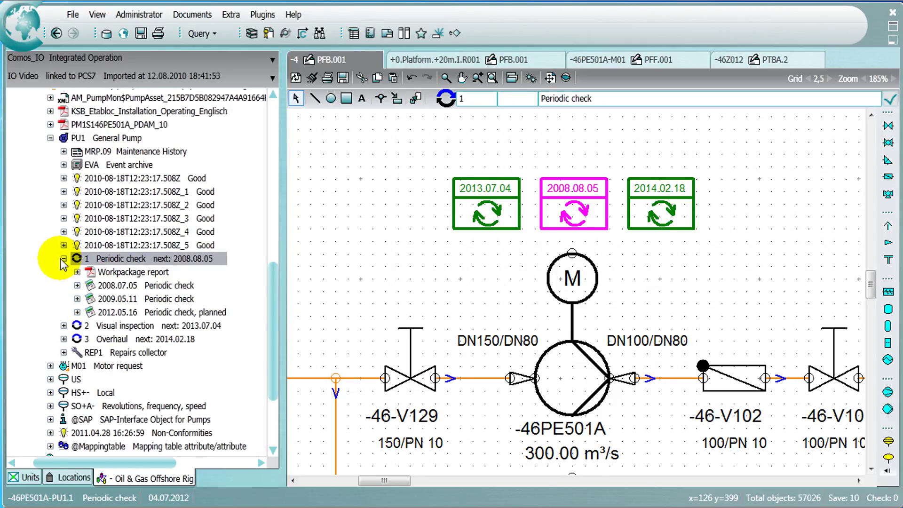
pyautogui.click(77, 313)
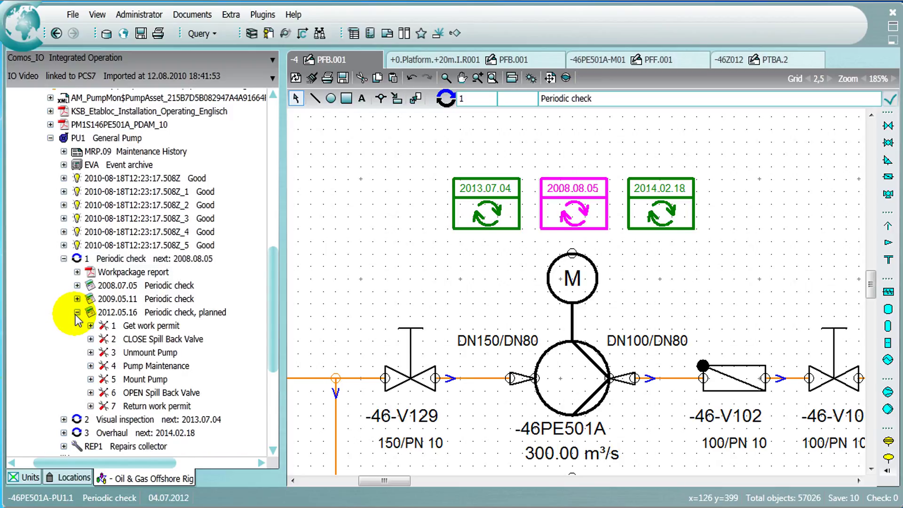
pyautogui.click(135, 274)
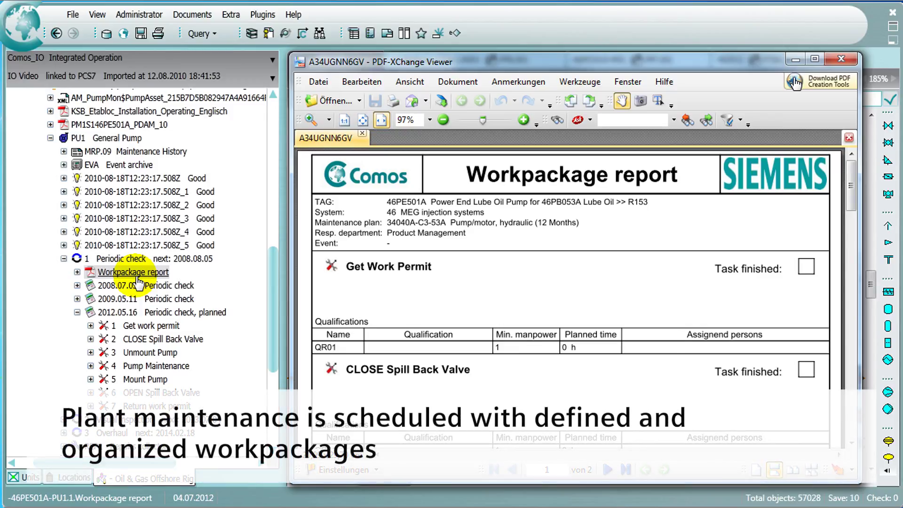
pyautogui.scroll(-3, 851, 446)
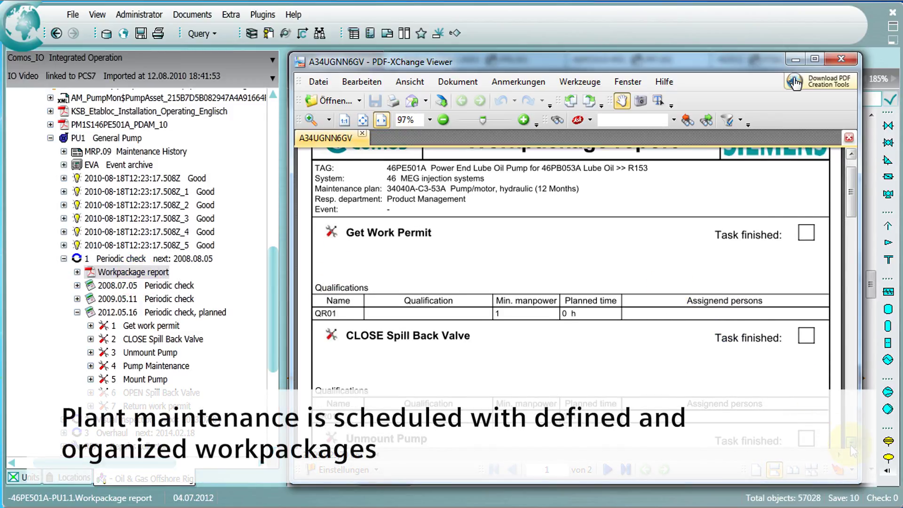
pyautogui.scroll(-3, 850, 445)
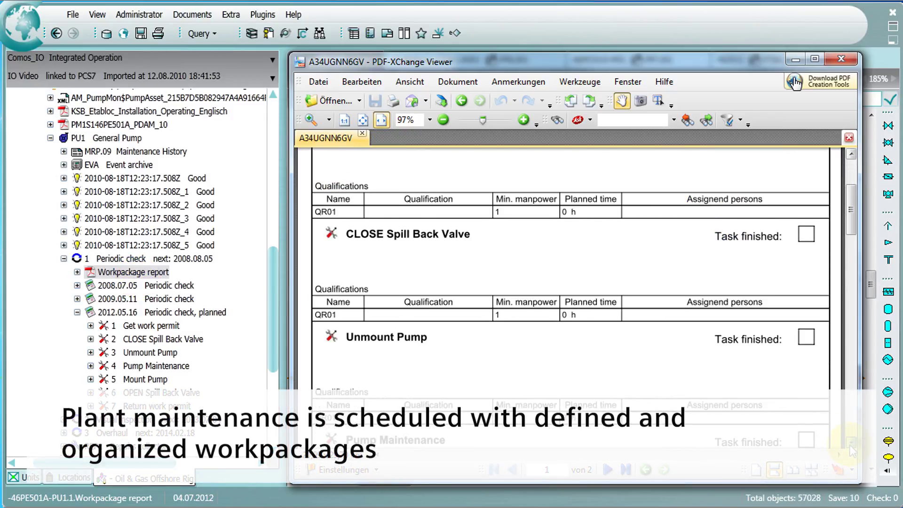
# - Review the Workpackage report's task sections in PDF-XChange Viewer, then close it
pyautogui.click(852, 443)
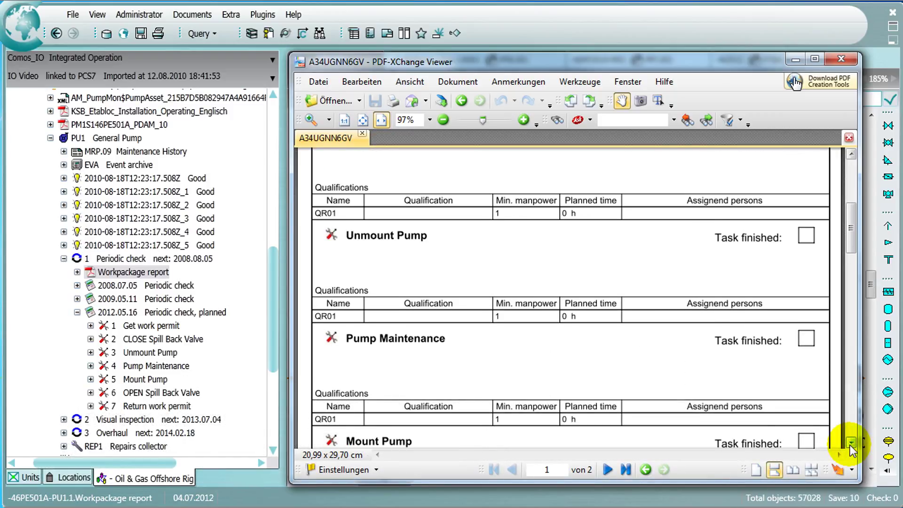
pyautogui.click(848, 60)
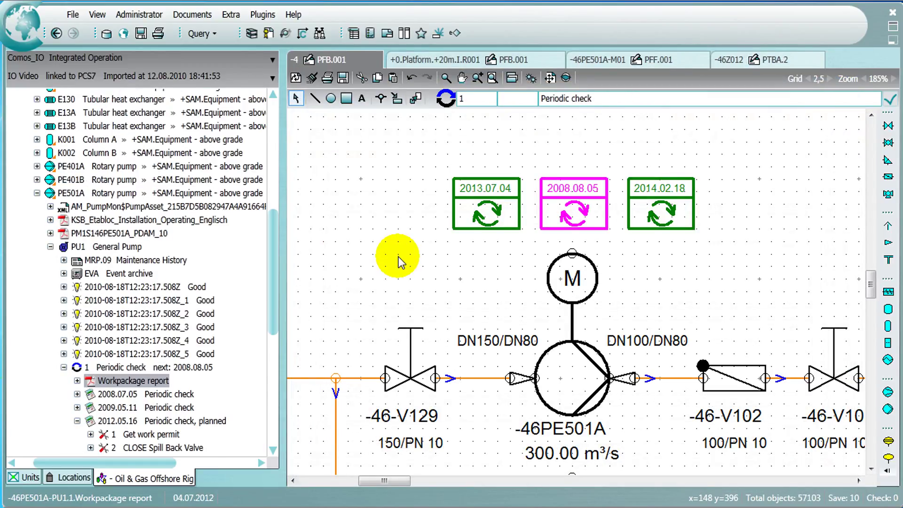
# - Add a Work Permit Level 2 under 'Get work permit' and open its permit form
pyautogui.click(155, 436)
pyautogui.rightClick(155, 436)
pyautogui.moveTo(211, 174)
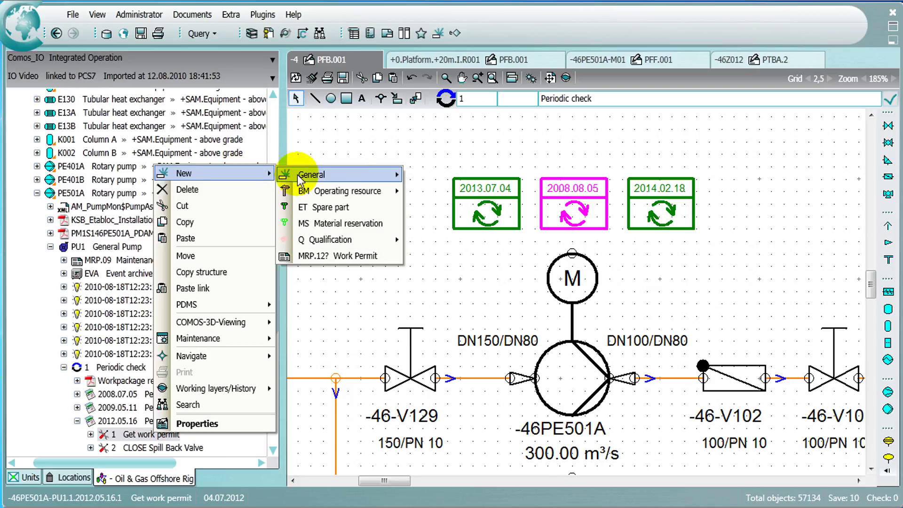
pyautogui.click(364, 258)
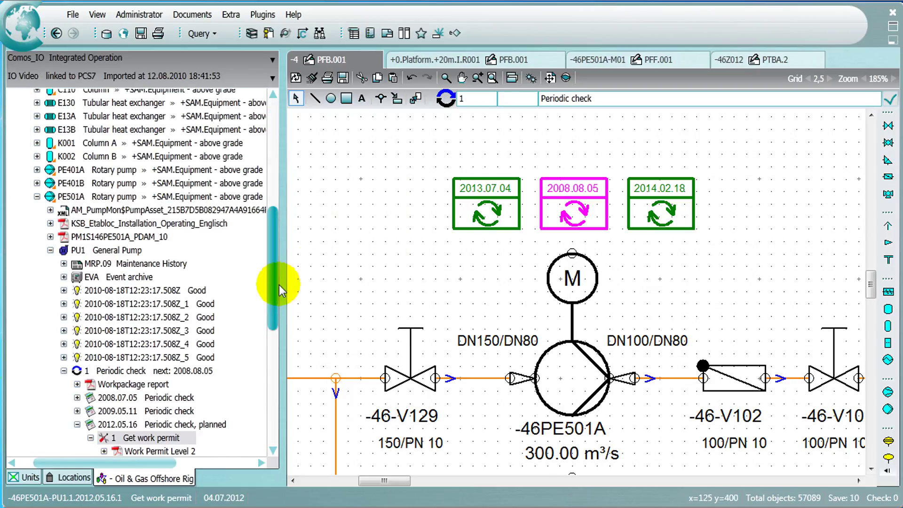
pyautogui.moveTo(275, 286); pyautogui.dragTo(285, 337)
pyautogui.scroll(-1, 285, 337)
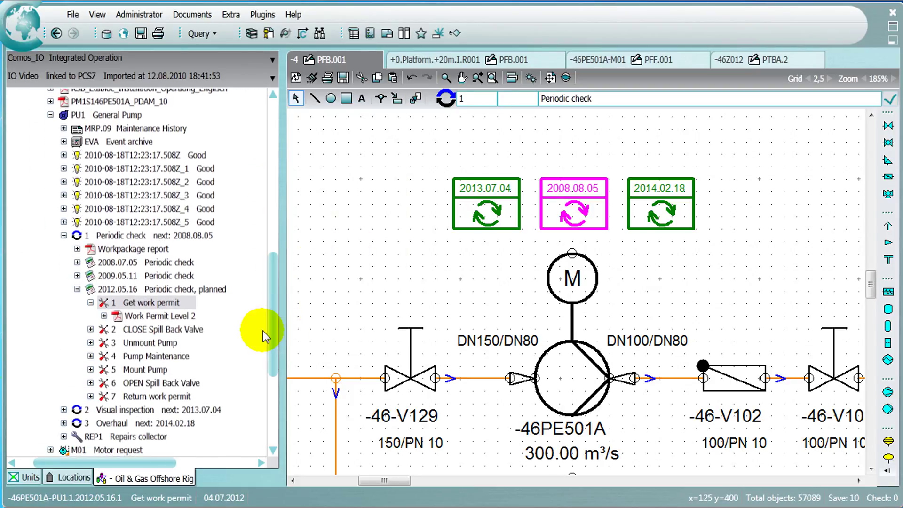
pyautogui.doubleClick(154, 318)
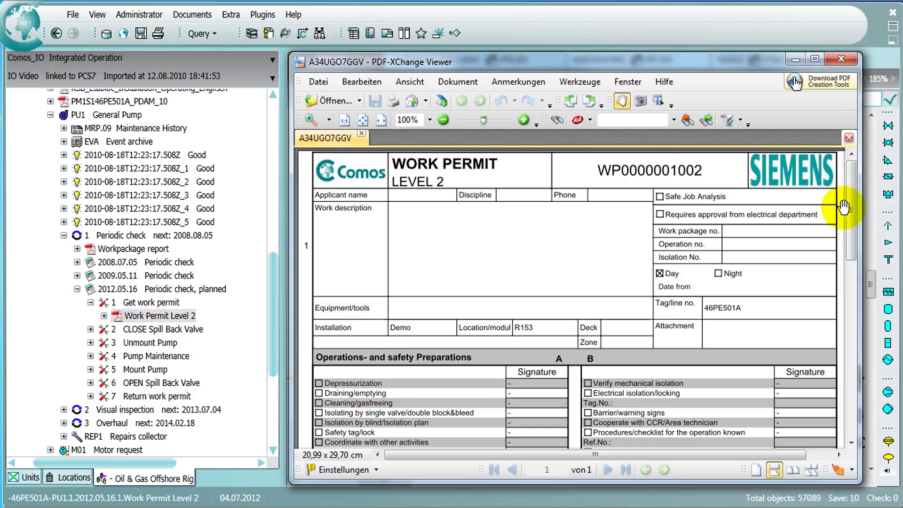
pyautogui.moveTo(851, 208)
pyautogui.mouseDown()
pyautogui.moveTo(865, 300)
pyautogui.moveTo(851, 205)
pyautogui.mouseUp()
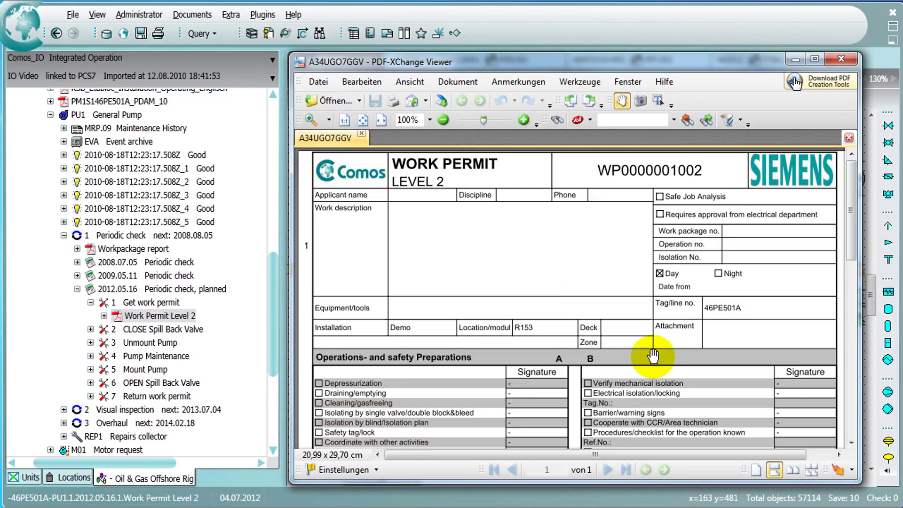
# - Close the work permit, pan the P&ID to valve 46-FCV-116, and navigate to it in 3D
pyautogui.click(840, 61)
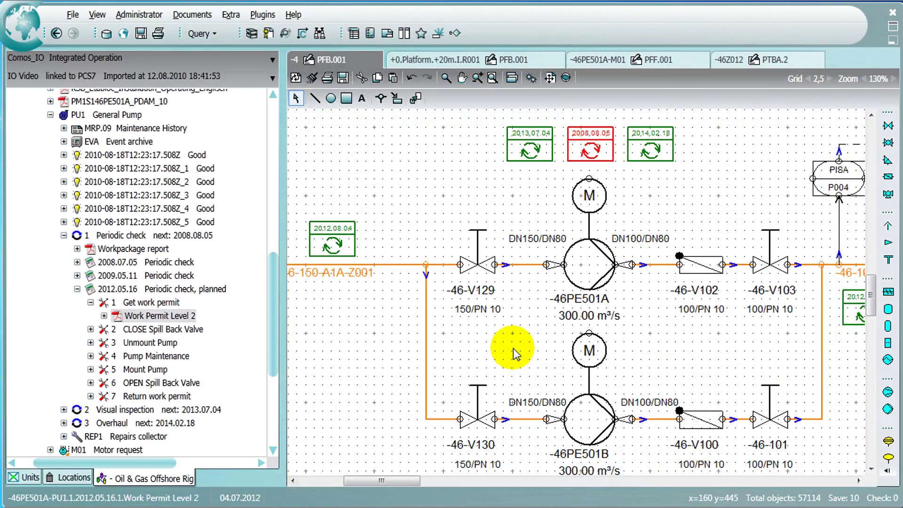
pyautogui.moveTo(514, 354); pyautogui.dragTo(373, 352, button='middle')
pyautogui.moveTo(715, 373); pyautogui.dragTo(399, 354, button='middle')
pyautogui.rightClick(461, 268)
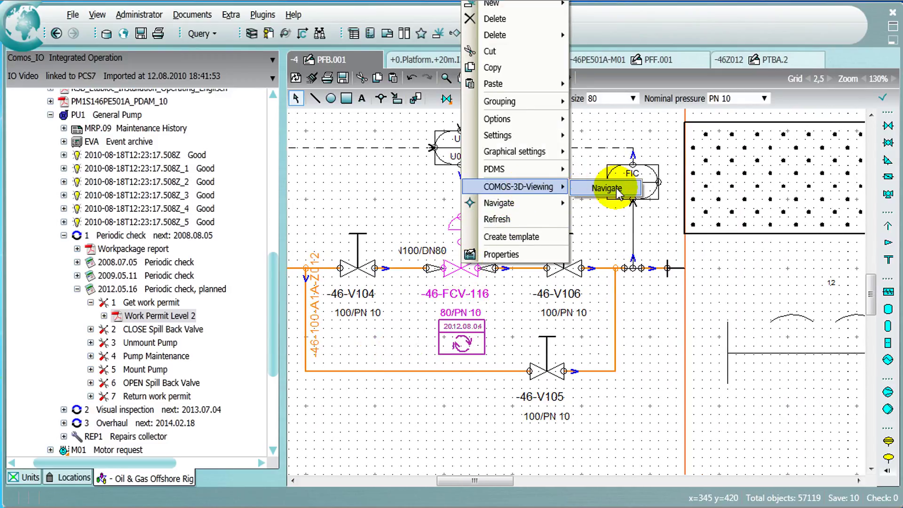
pyautogui.click(607, 189)
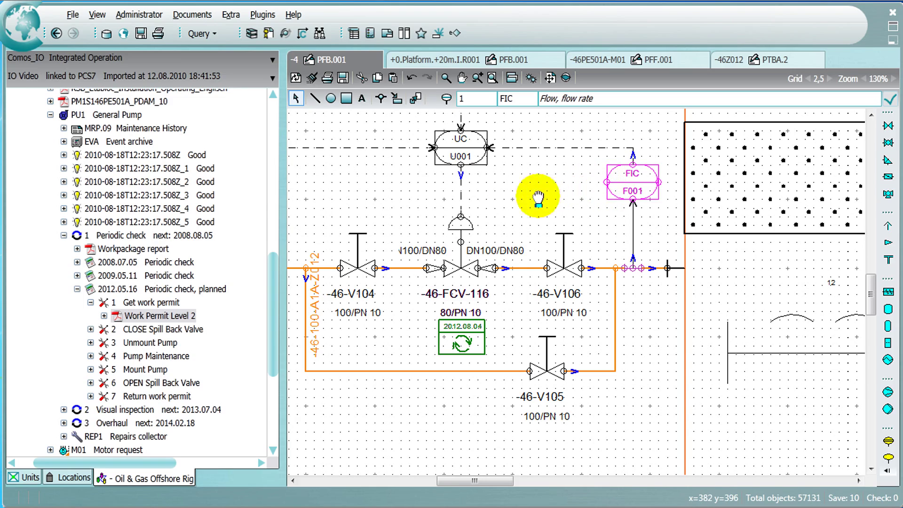